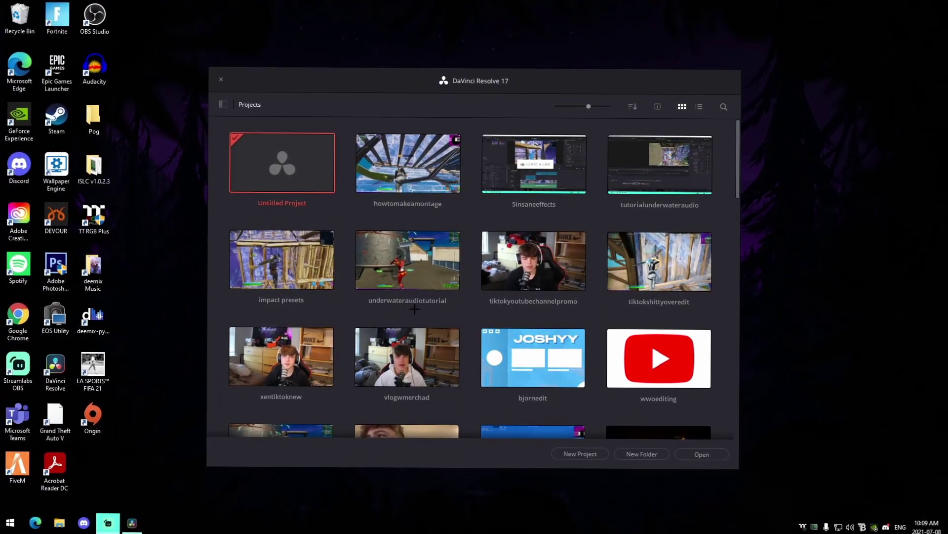
Create a new project named impactstutorial.
click(580, 453)
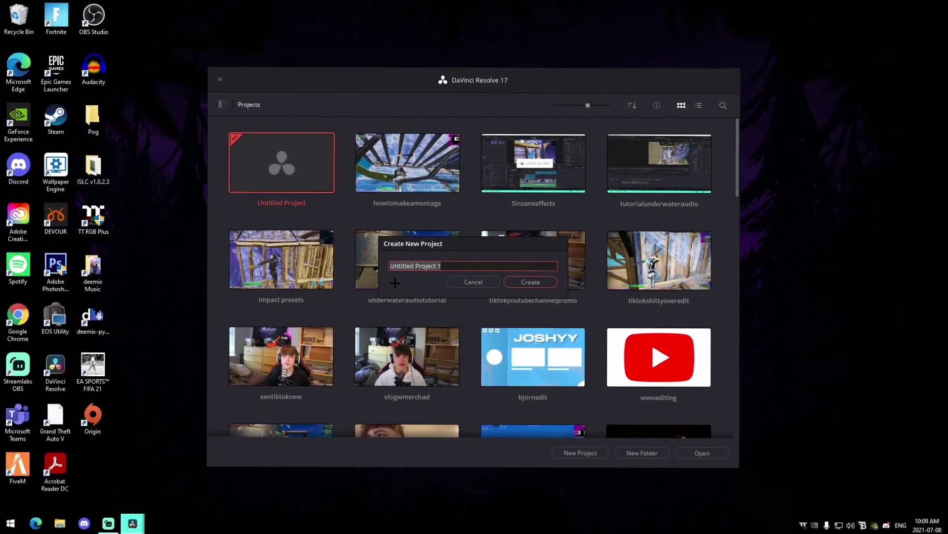
text(impactstutorial)
key(Return)
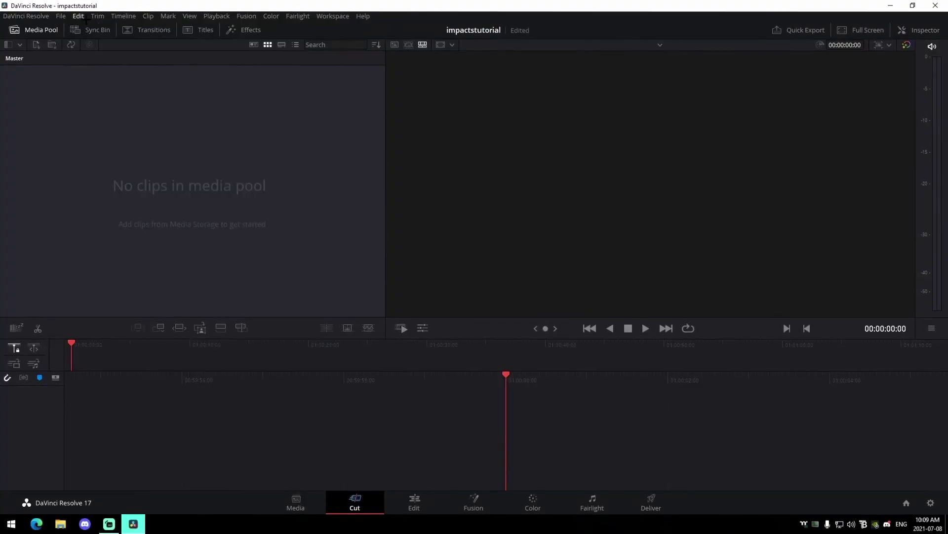
Set the project's timeline frame rate to 60 frames per second and save the project settings.
click(78, 17)
mouse_move(62, 17)
click(98, 237)
scroll(482, 277, down, 1)
scroll(499, 247, up, 1)
click(470, 180)
scroll(460, 247, down, 1)
click(600, 327)
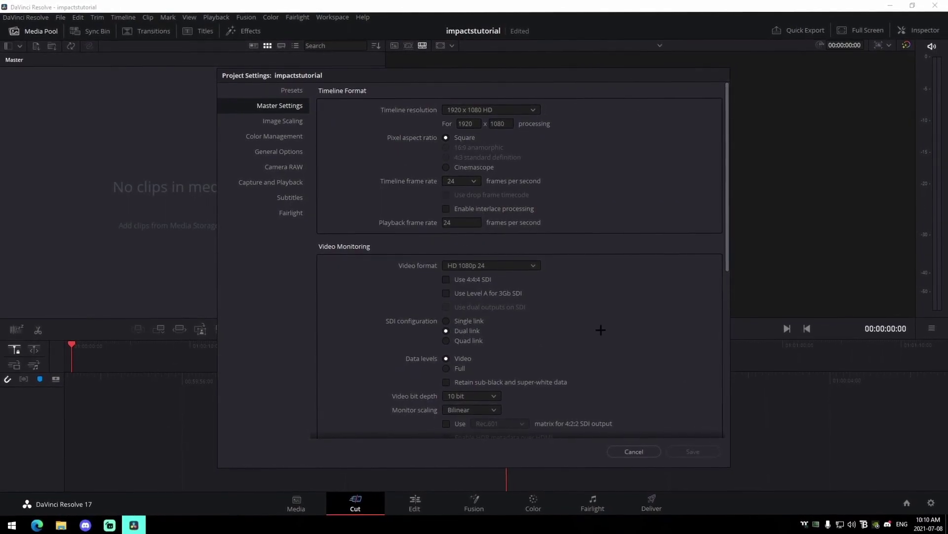
click(461, 181)
click(454, 283)
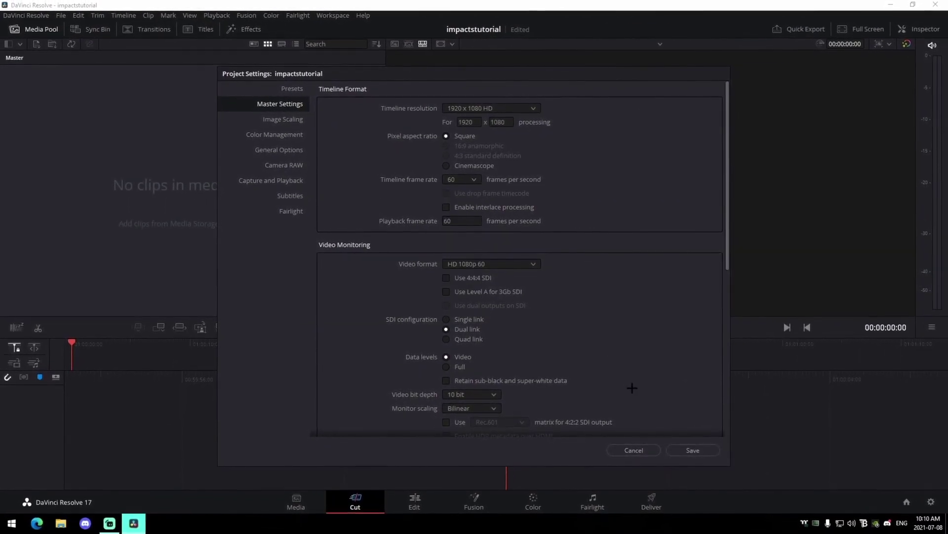
click(694, 451)
Open the Edit page and add Blanco - Ronaldo (Lyrics).mp3 from the Music folder to a new timeline.
click(416, 503)
mouse_move(109, 524)
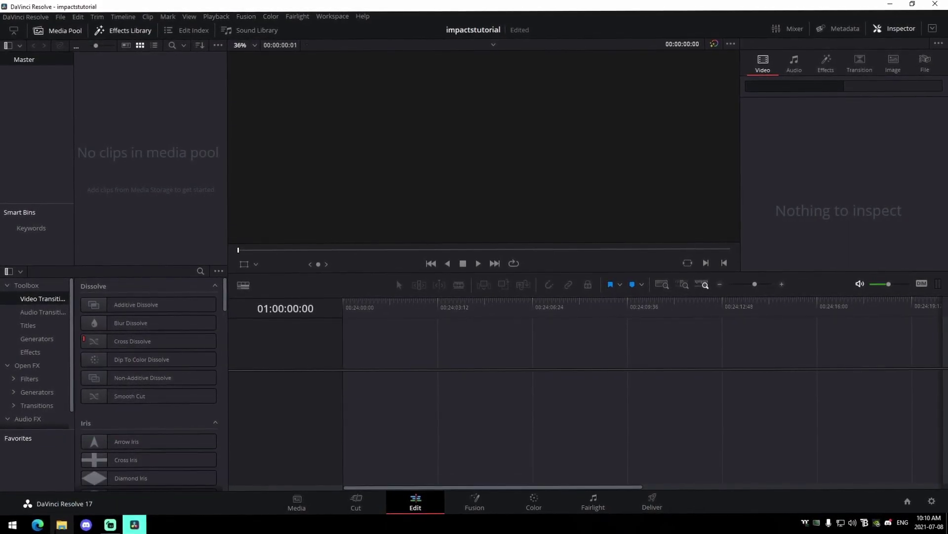
click(61, 523)
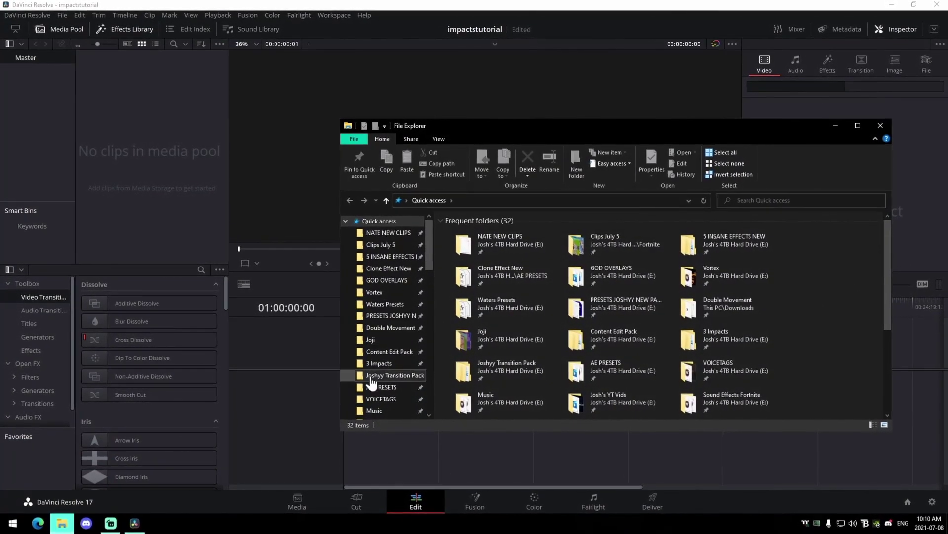
click(375, 411)
drag(476, 378, 367, 423)
Play the song to mark two beats on its clip, and trim its end to 01:00:04:26.
key(space)
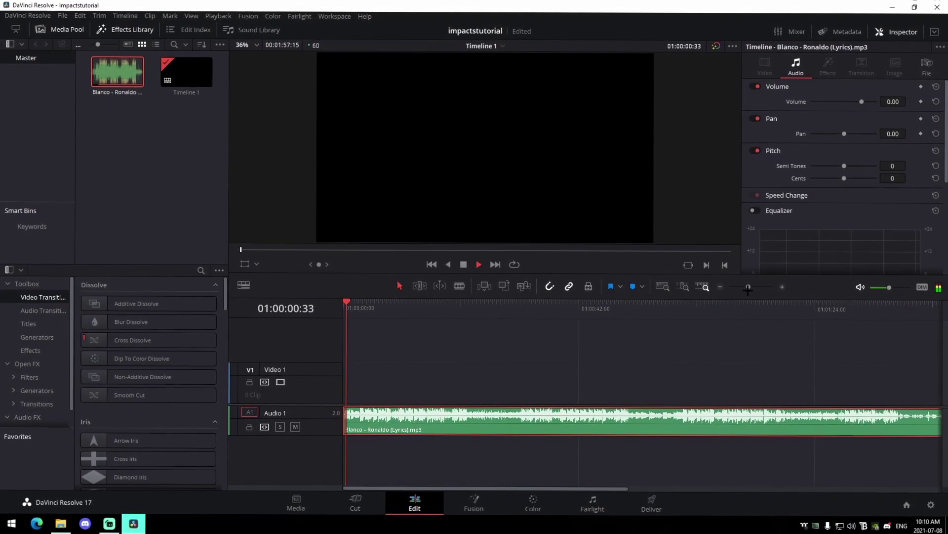
scroll(529, 421, up, 5)
click(519, 381)
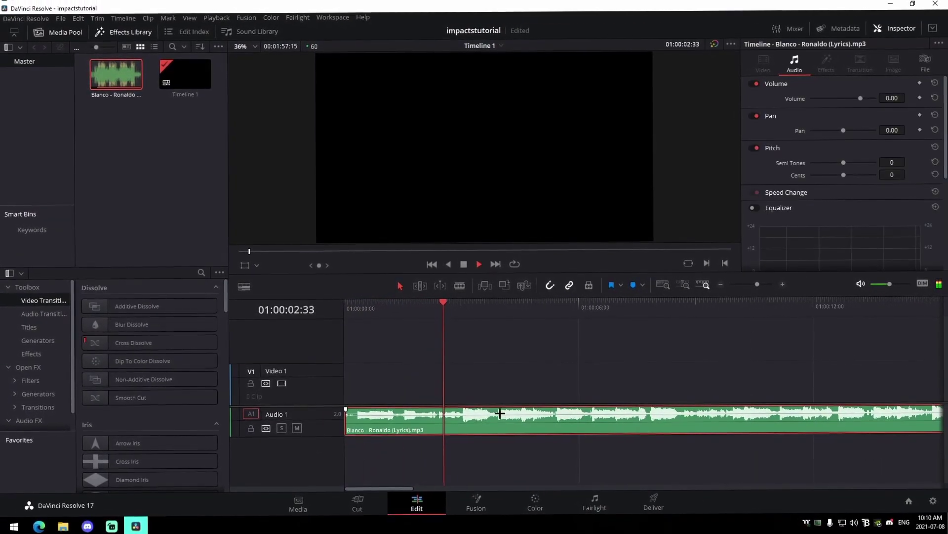
key(space)
key(m)
click(578, 364)
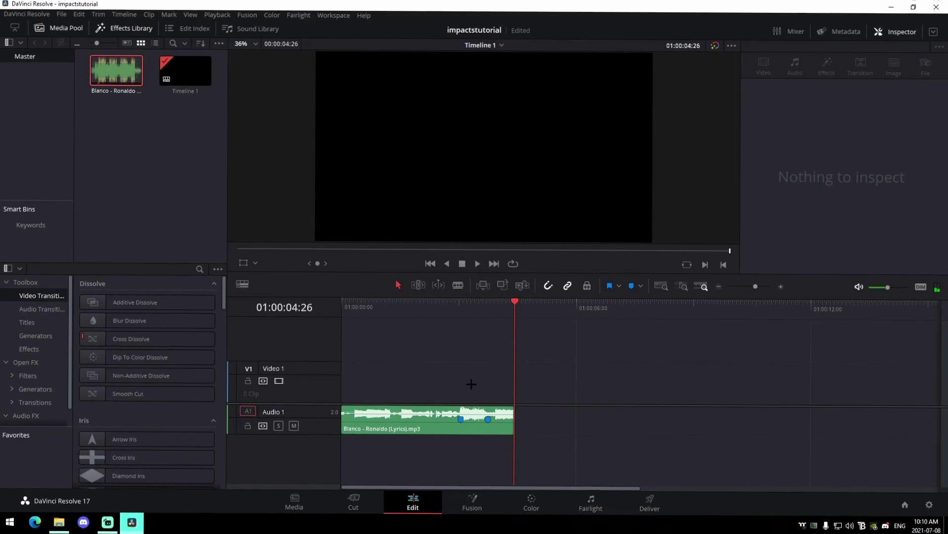
Import 1-OPENEROMG.mp4 from the Clips July 5 folder and mark the kill shot at 00:00:28:44 in the source clip.
click(59, 523)
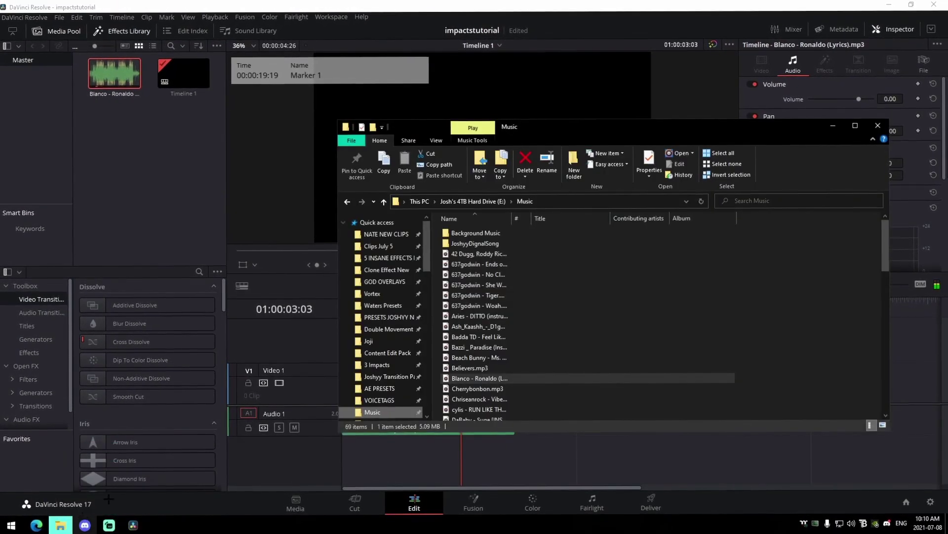
click(380, 247)
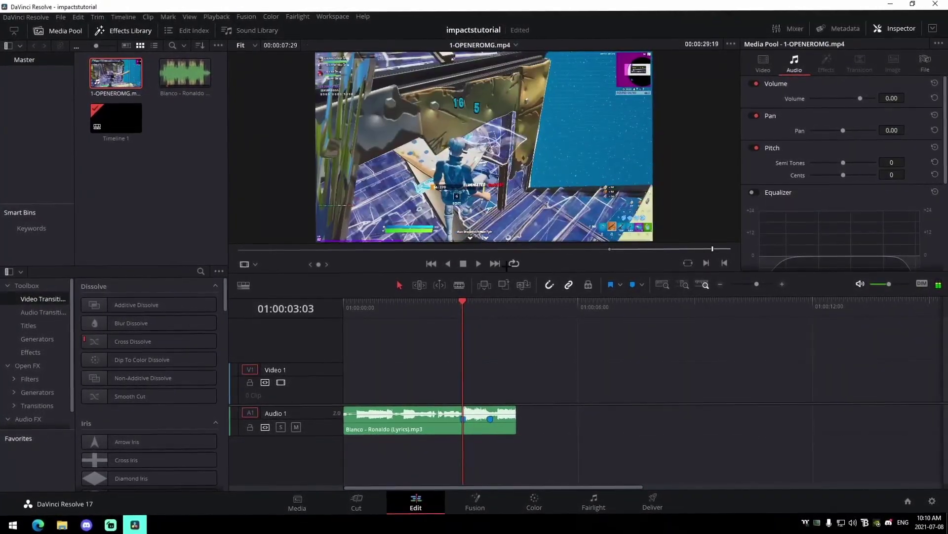
drag(705, 249, 701, 248)
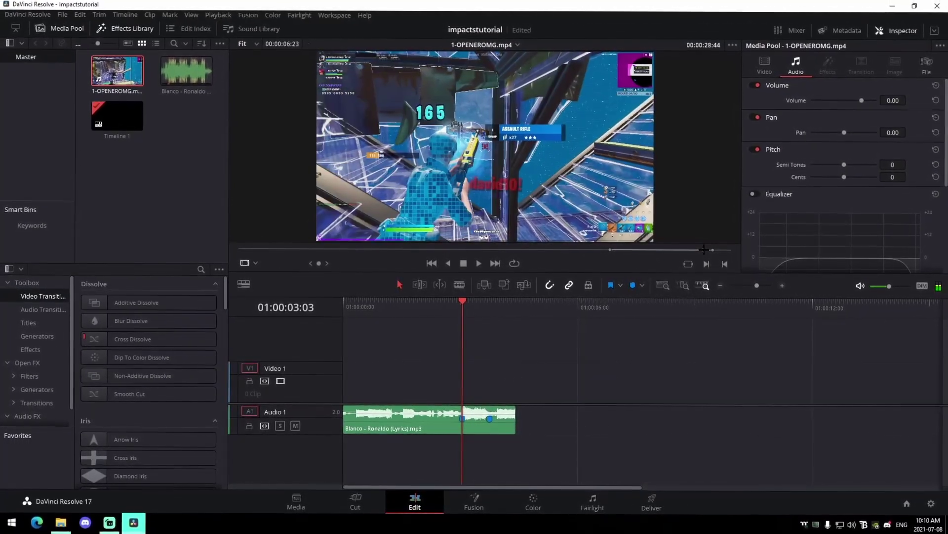
Place the gameplay clip above the song with their impact markers aligned, trimmed between the timeline start and the second song marker.
drag(376, 269, 593, 357)
drag(467, 418, 478, 447)
drag(674, 338, 528, 379)
drag(444, 387, 344, 393)
drag(485, 390, 486, 388)
click(397, 316)
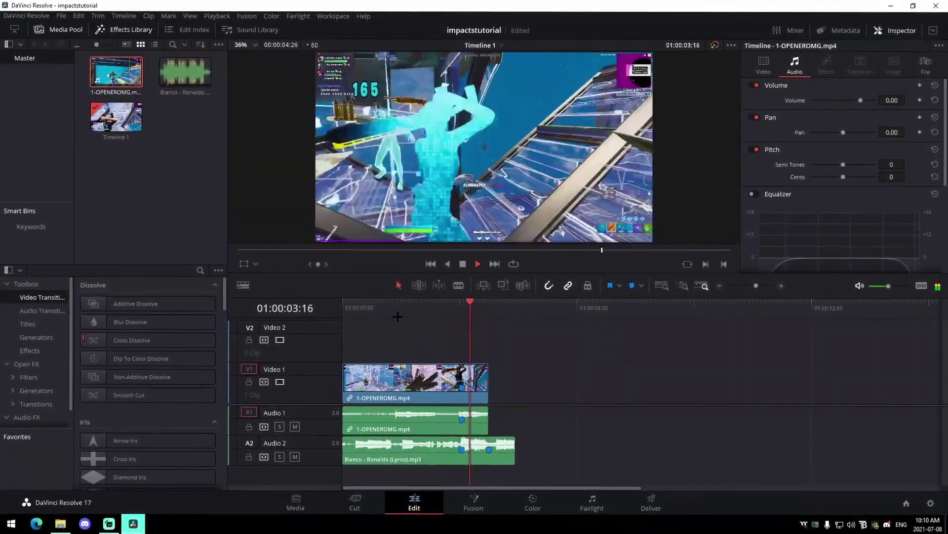
Unlink the gameplay clip's video from its audio, with the playhead near the impact marker.
drag(756, 285, 762, 286)
drag(469, 304, 455, 302)
right_click(504, 380)
click(521, 375)
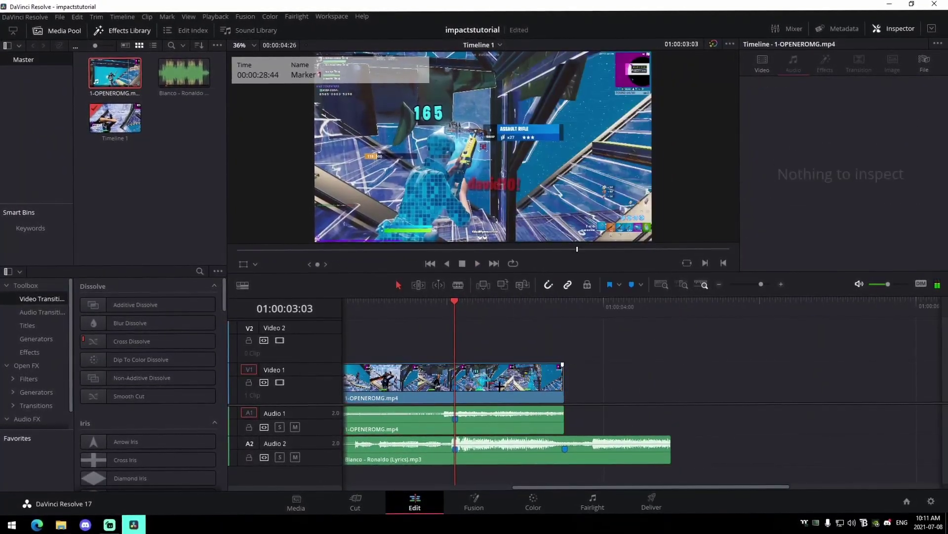
Show the gameplay clip's retime curve, raise the speed just before the impact to 300%, and lower the speed after it to 59.60%.
right_click(500, 384)
click(531, 260)
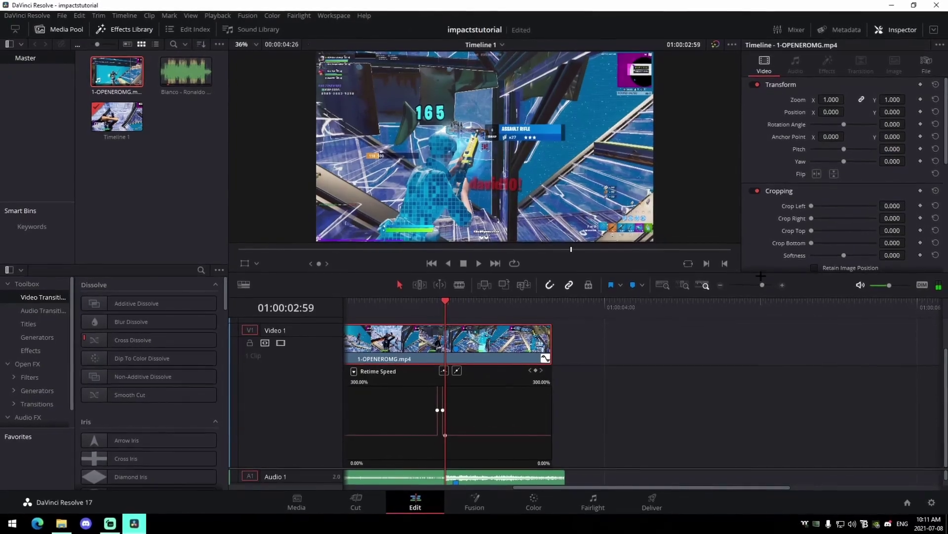
drag(763, 285, 773, 307)
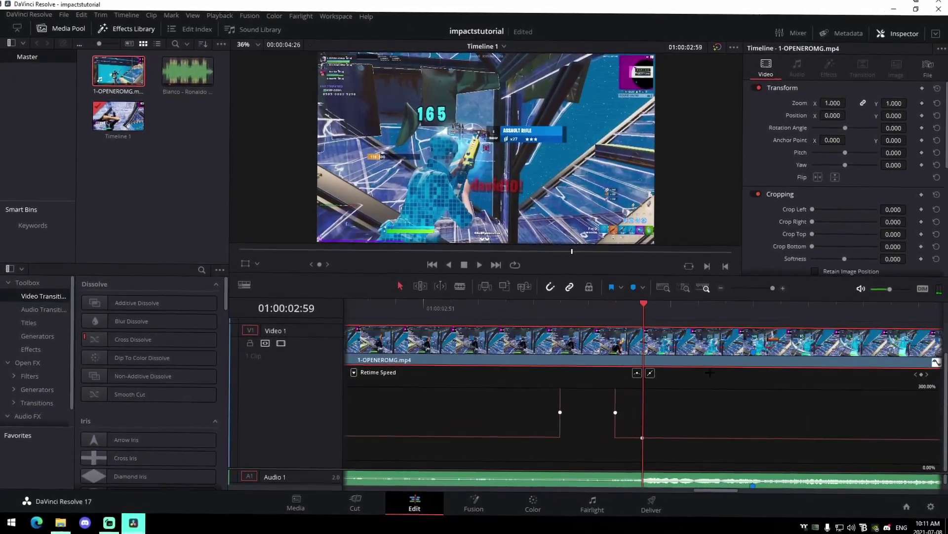
drag(623, 436, 667, 477)
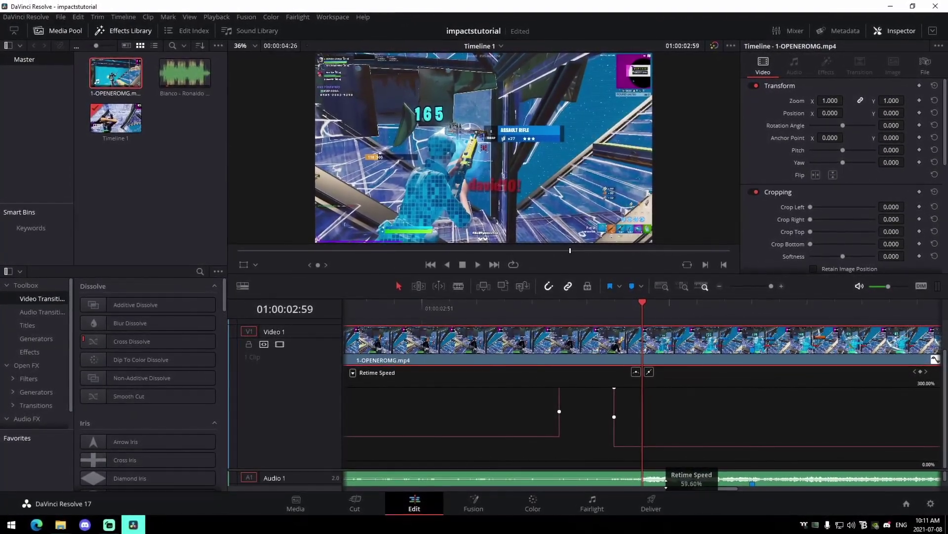
Smooth both retime speed keyframes around the impact into eased curves.
click(559, 411)
click(635, 371)
drag(535, 411, 370, 419)
alt+click(671, 445)
drag(645, 445, 614, 434)
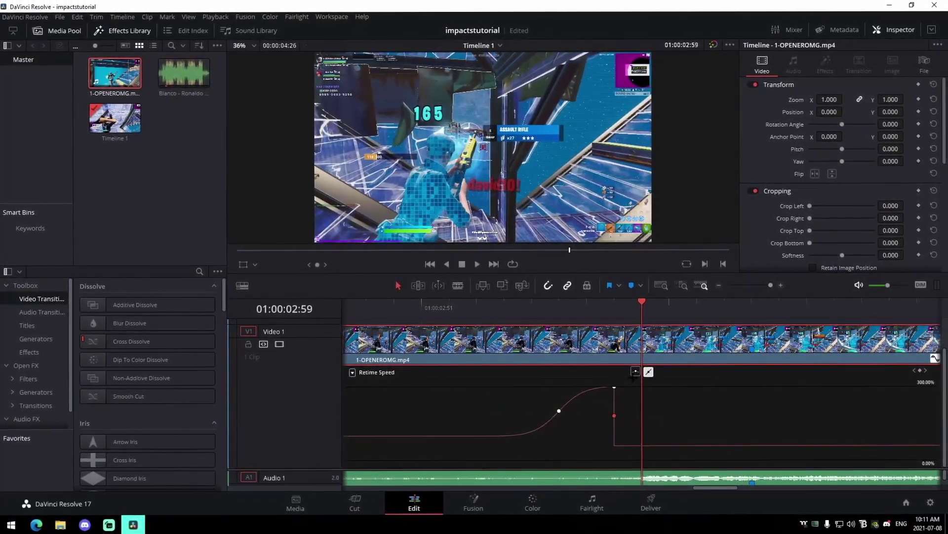
click(634, 371)
Move the retimed clip so its impact lines up with the song marker at 01:00:03:03, and hide its retime curve.
click(753, 306)
key(ctrl+=)
drag(700, 355, 844, 344)
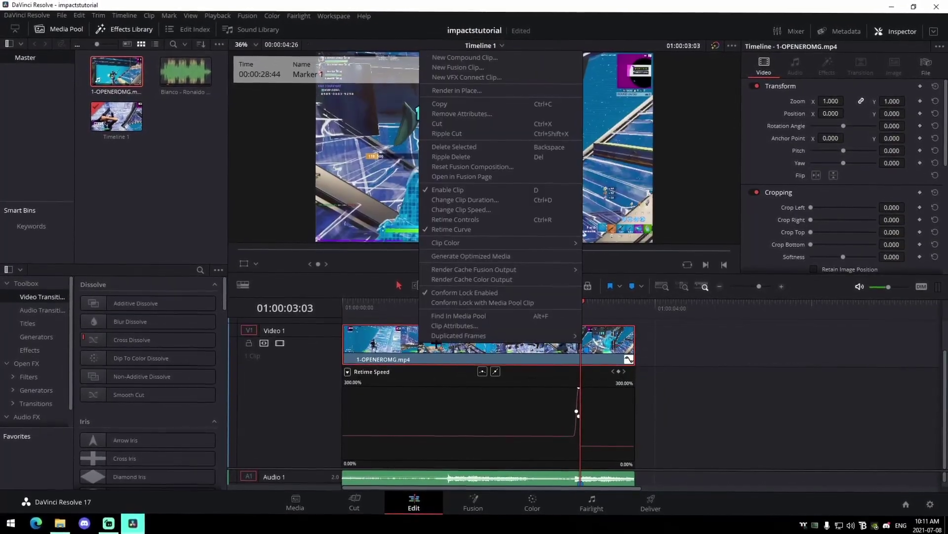
click(503, 217)
click(452, 316)
key(space)
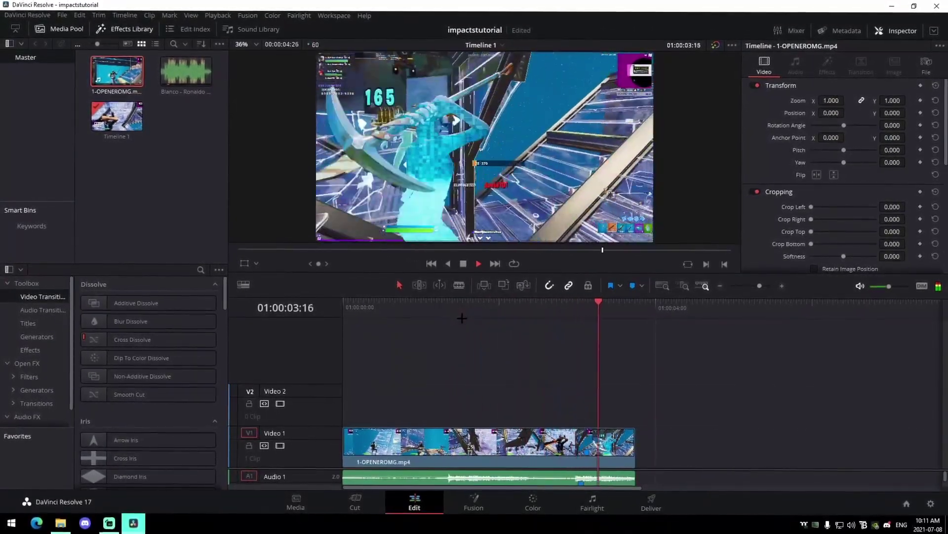
Enlarge the timeline area and place an Adjustment Clip on Video 2 starting at the impact marker, 01:00:03:03.
drag(759, 284, 764, 286)
click(407, 306)
scroll(736, 358, right, 3)
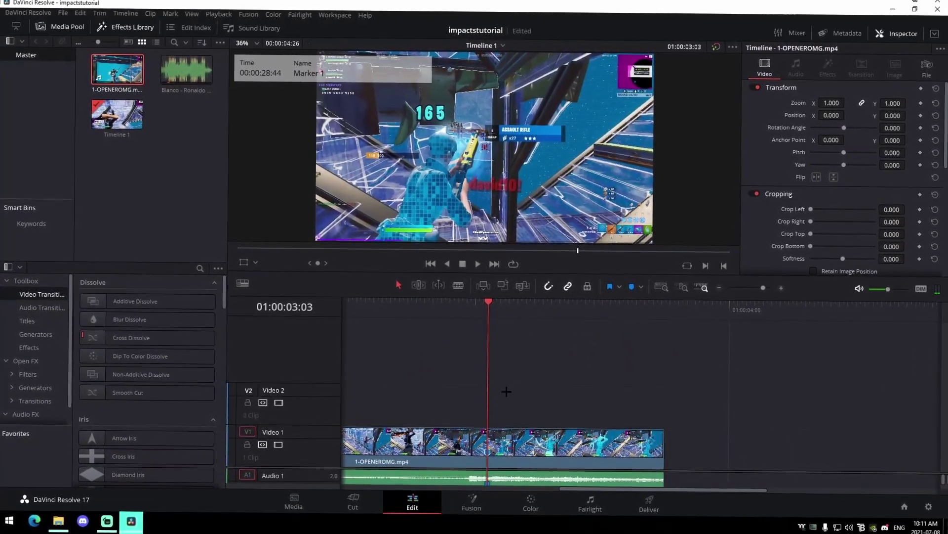
drag(468, 273, 468, 259)
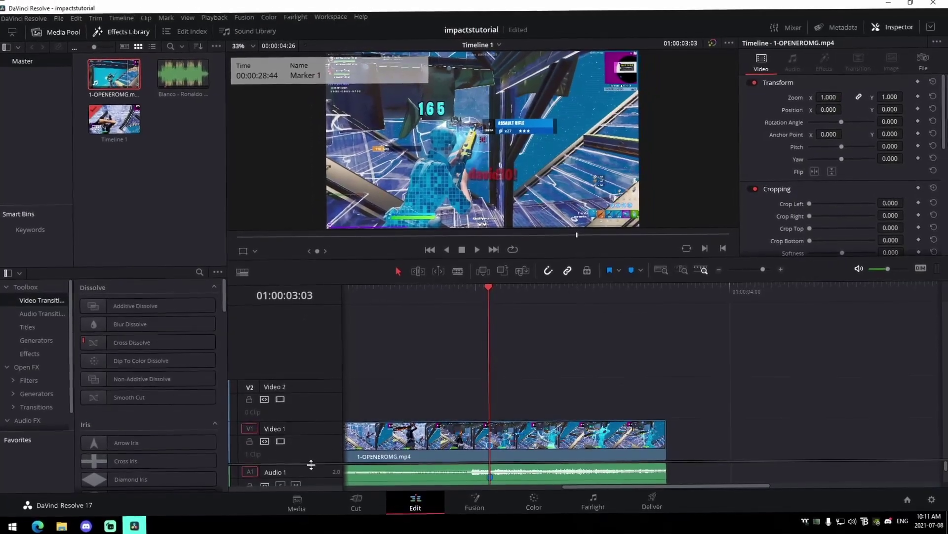
drag(312, 462, 324, 393)
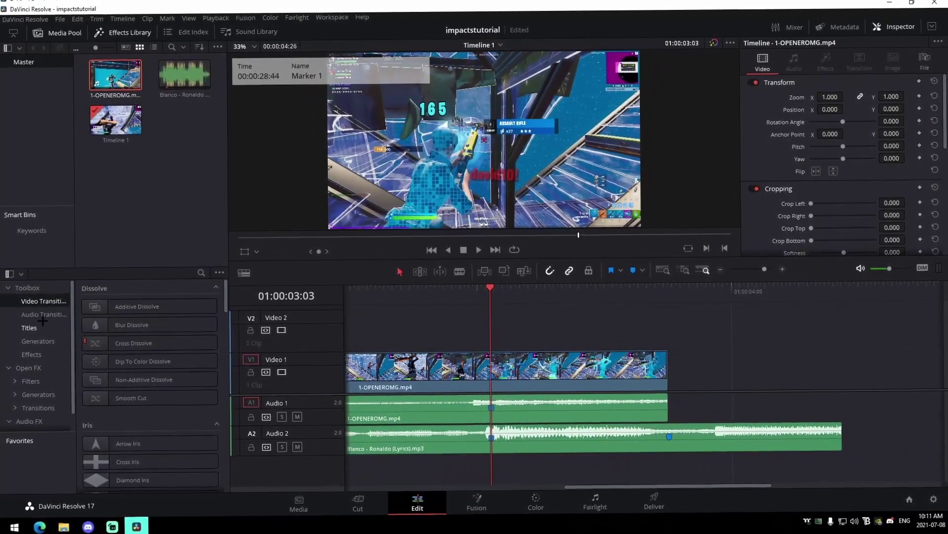
click(30, 354)
drag(135, 305, 492, 341)
Cut the adjustment clip at 01:00:03:45 and delete the part beyond the end of the gameplay clip.
click(684, 293)
drag(685, 299, 669, 300)
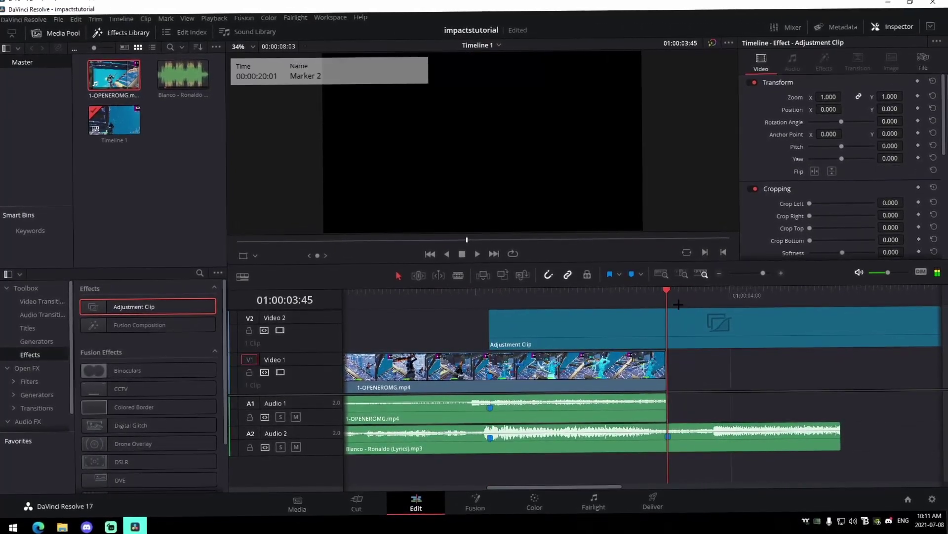
key(ctrl+b)
click(718, 317)
key(BackSpace)
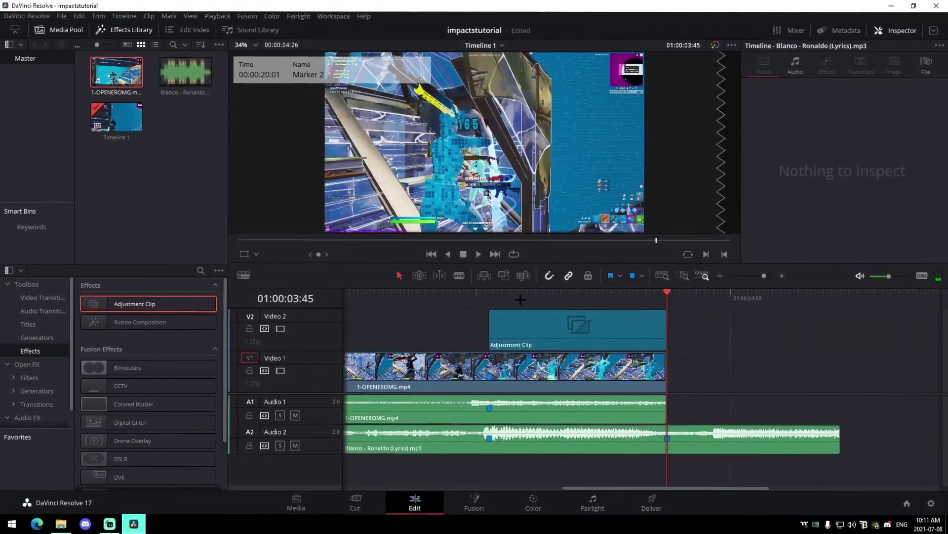
Open the adjustment clip in Fusion and browse to the DAVINCI PRESETS folder on the E: drive in File Explorer.
click(492, 299)
click(526, 331)
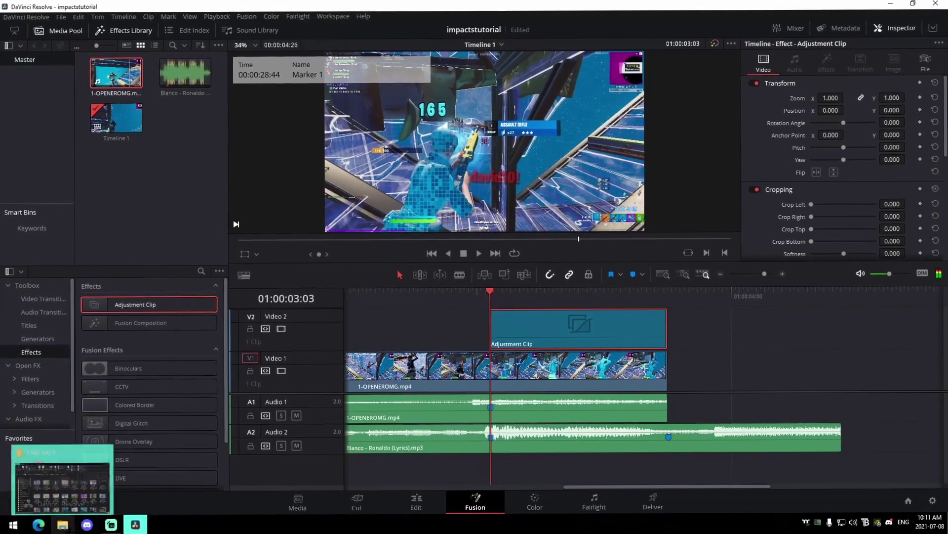
click(61, 527)
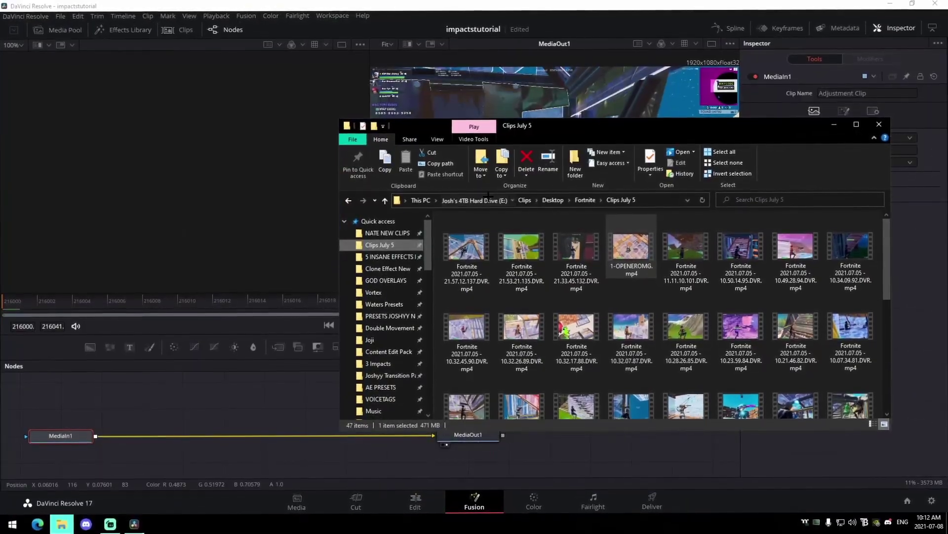
click(475, 201)
scroll(484, 321, down, 5)
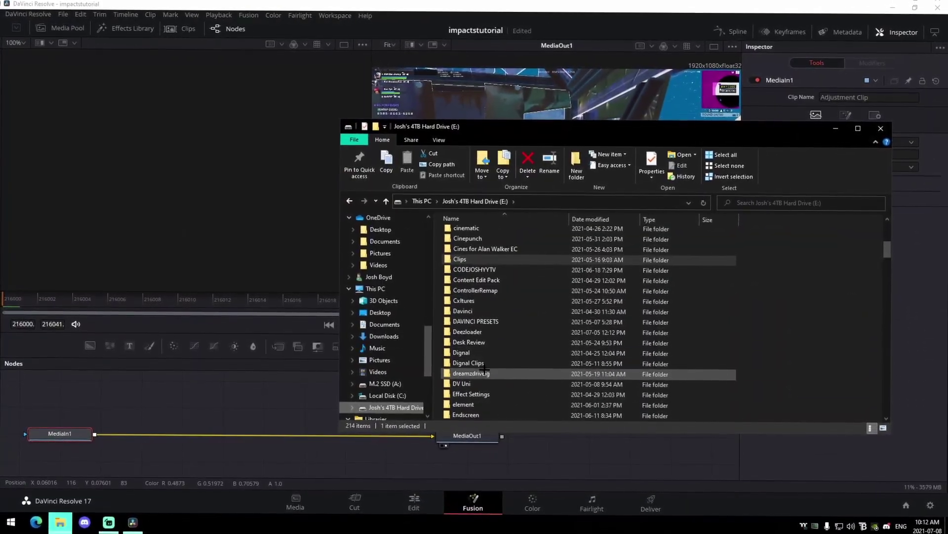
double_click(476, 321)
Insert the JoshyyTiltShake.setting preset between MediaIn1 and MediaOut1 and play back the shake.
scroll(492, 365, down, 5)
scroll(493, 366, down, 5)
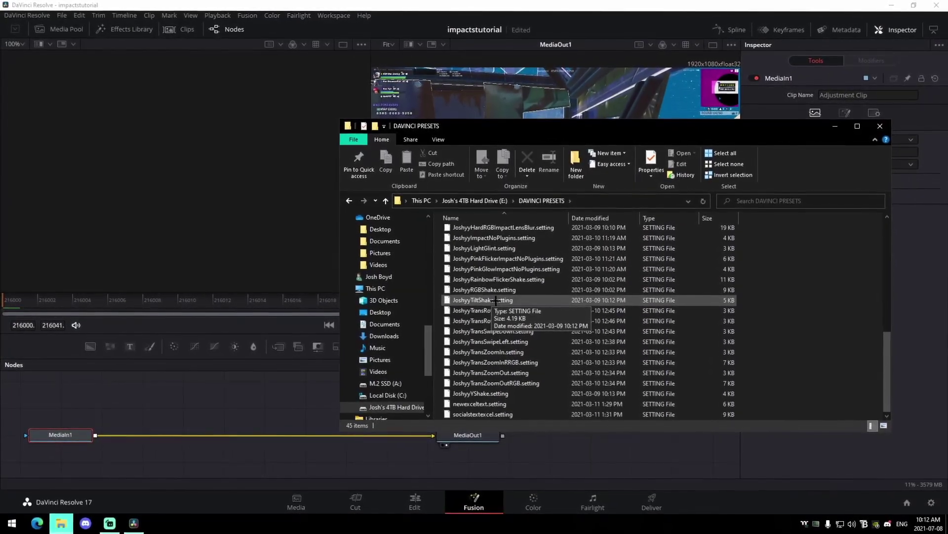
drag(405, 314, 228, 407)
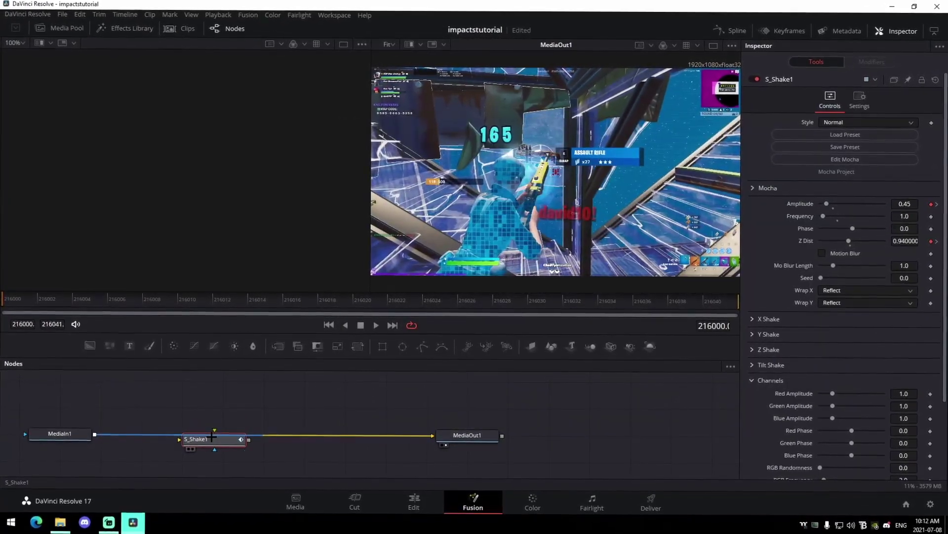
key(space)
click(227, 413)
key(space)
key(space)
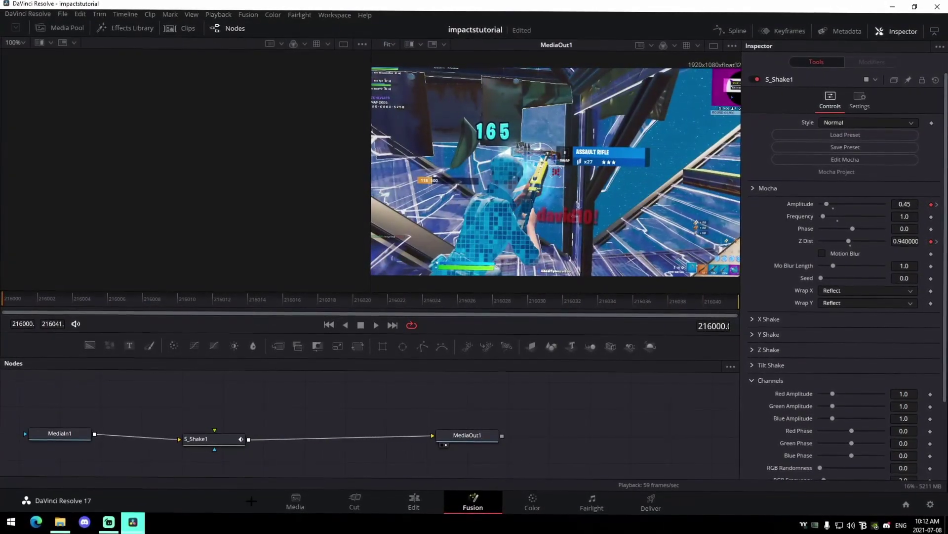
Add the JoshyyYShake.setting preset to the node chain between the tilt shake node and MediaOut1.
click(58, 475)
click(485, 394)
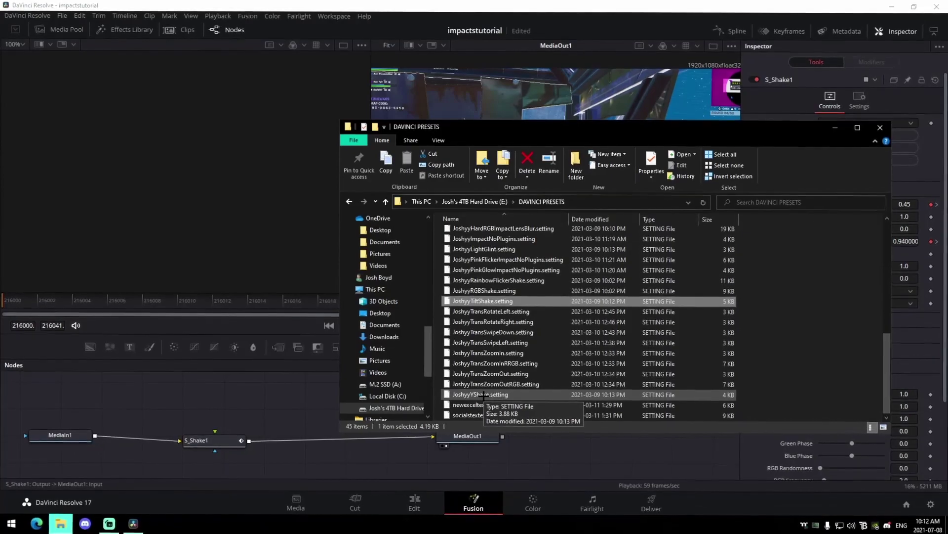
drag(483, 396, 284, 454)
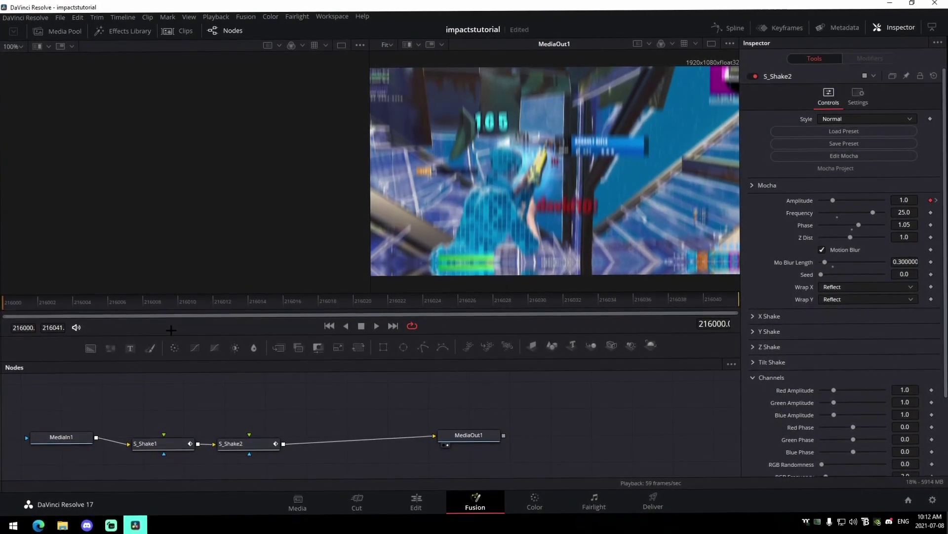
Move the MediaOut1 node farther away from the two shake nodes to make room in the chain.
drag(466, 435, 512, 431)
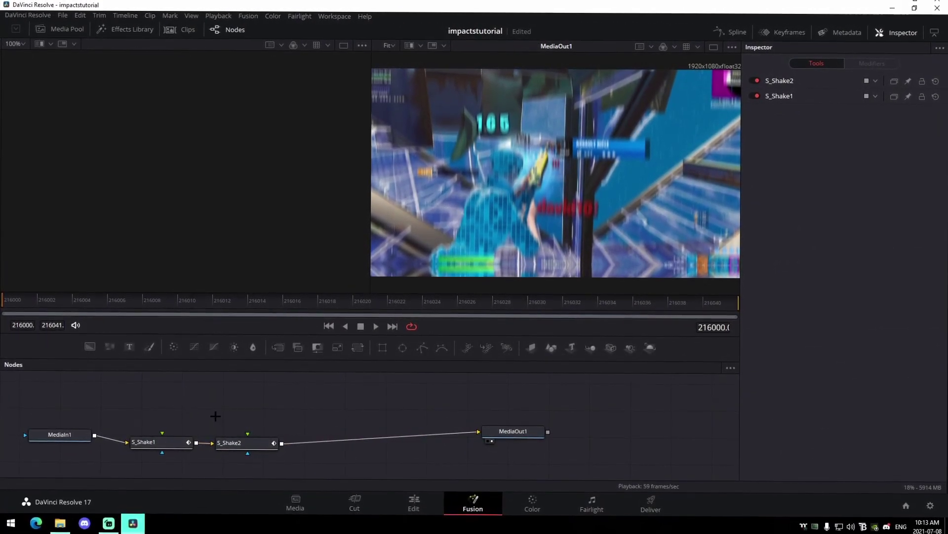
click(513, 431)
drag(513, 431, 534, 437)
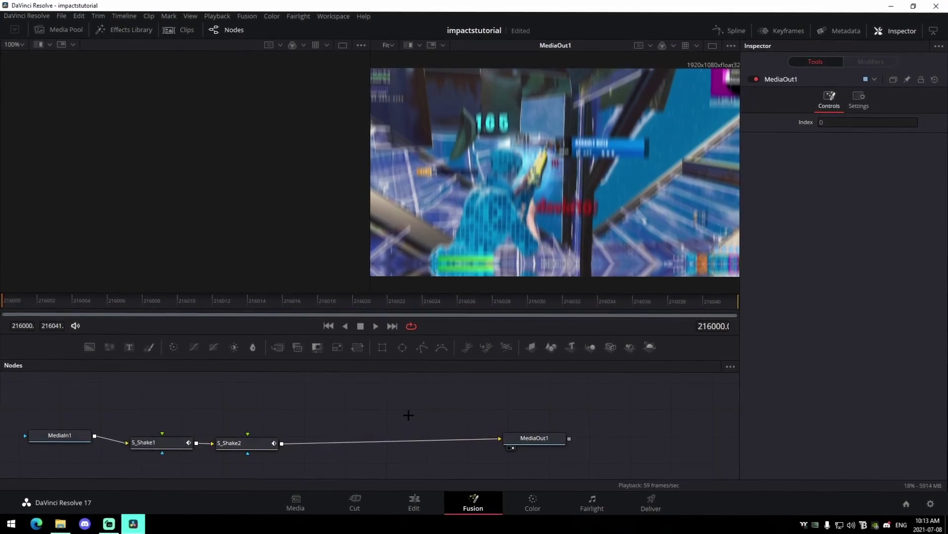
Add an S_Flicker node to the chain between S_Shake2 and MediaOut1.
key(shift+space)
text(f)
text(r)
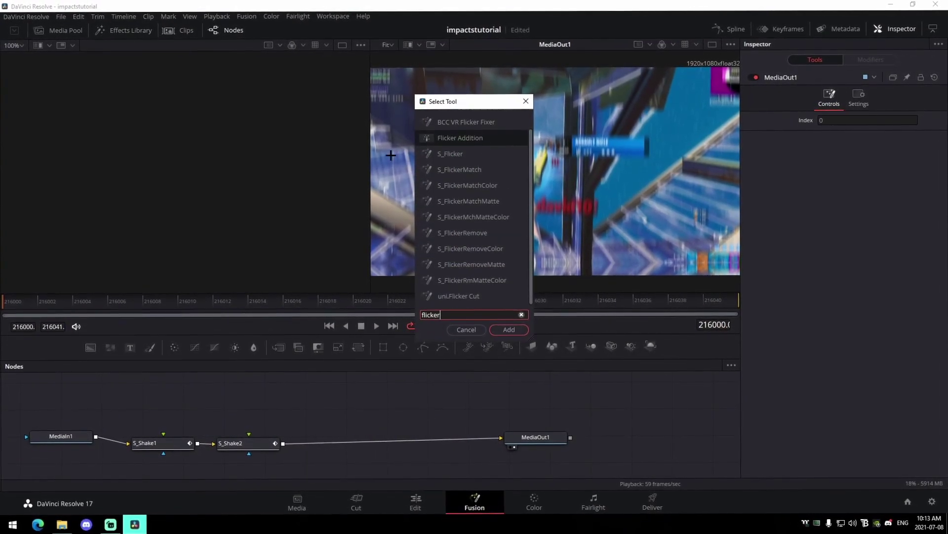
click(449, 154)
click(508, 330)
drag(410, 414, 346, 442)
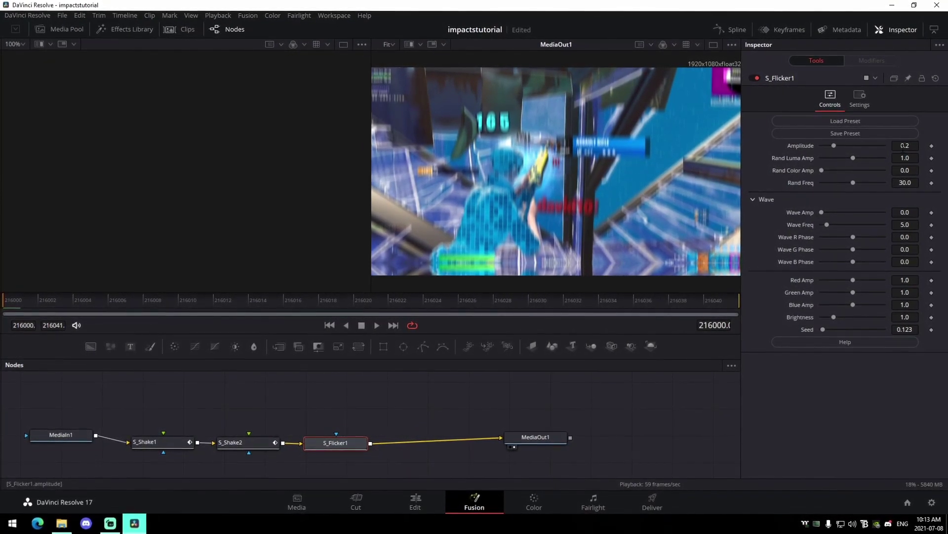
Set the flicker's Amplitude to 0.25, keyframe it to fade out from the first to the last frame, and play back.
click(905, 146)
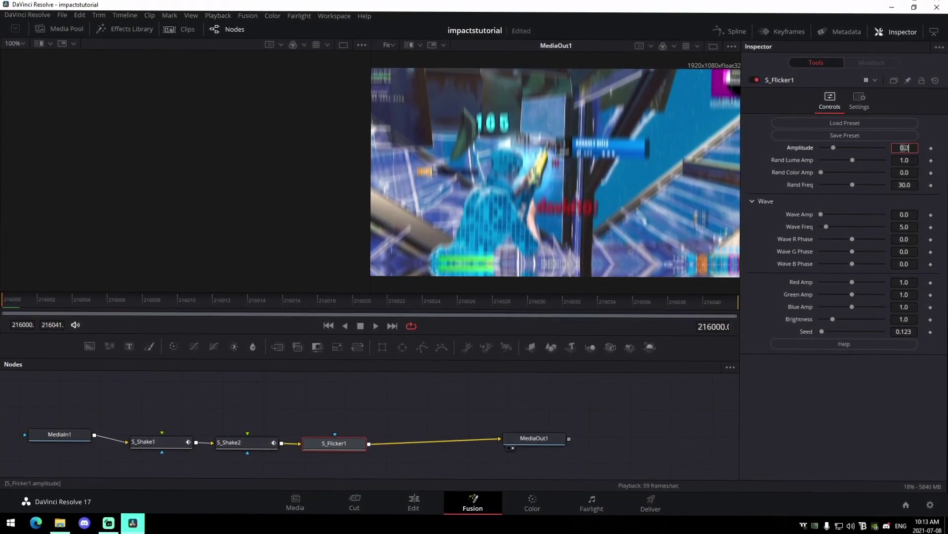
text(0.25)
key(Tab)
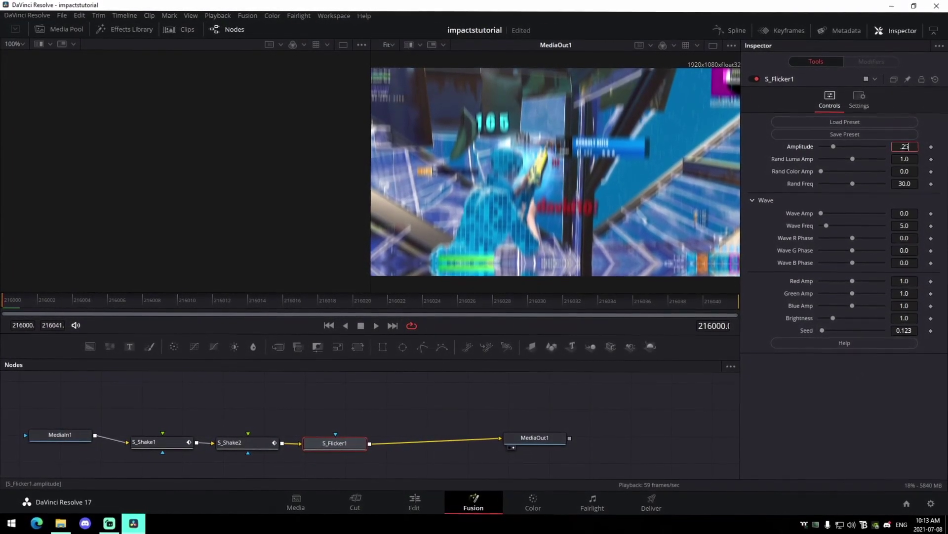
click(930, 145)
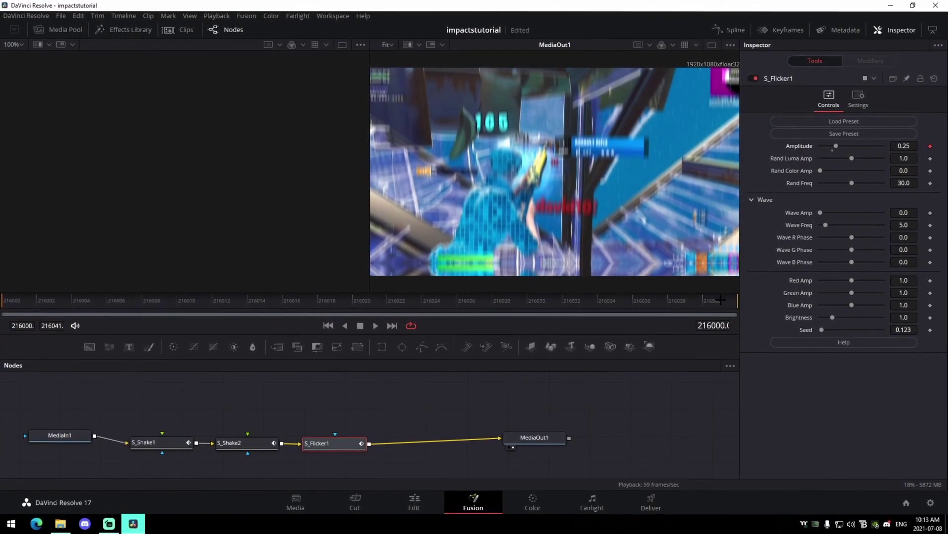
key(End)
key(space)
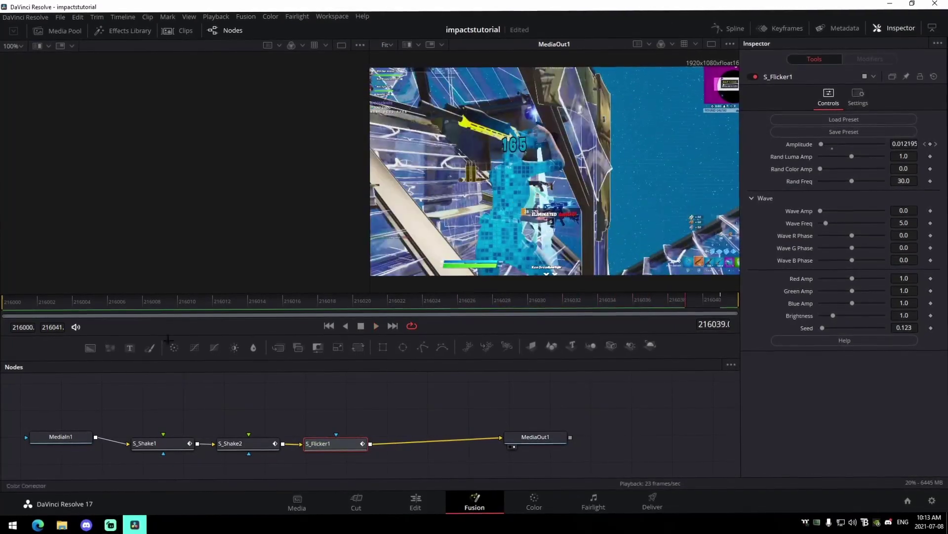
key(space)
Raise the flicker's Amplitude on the first frame to 0.42 and play back the stronger fade.
double_click(905, 146)
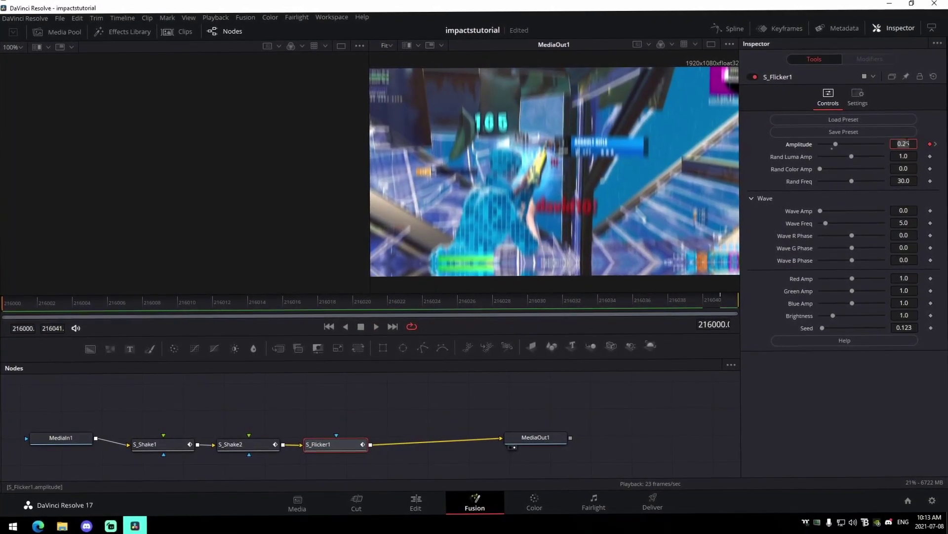
key(BackSpace)
text(0.42)
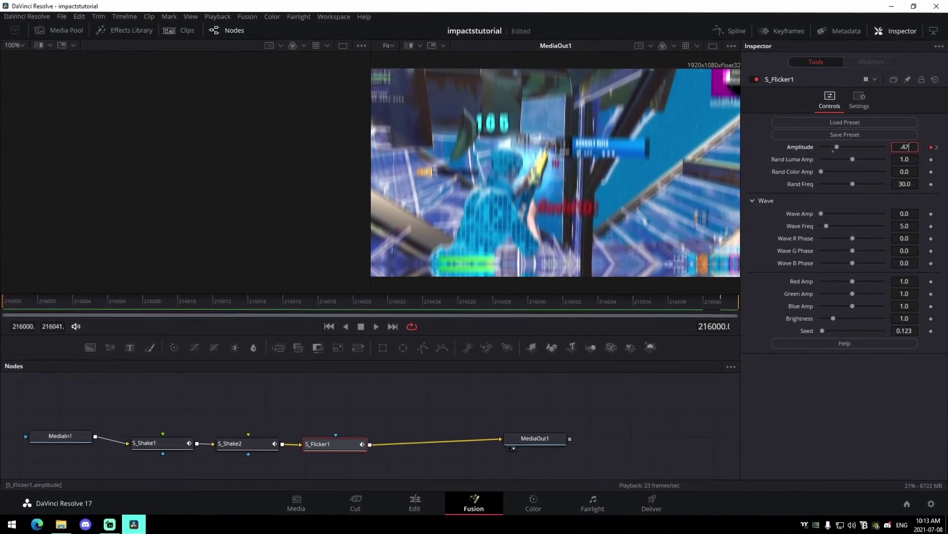
double_click(907, 156)
click(869, 386)
key(space)
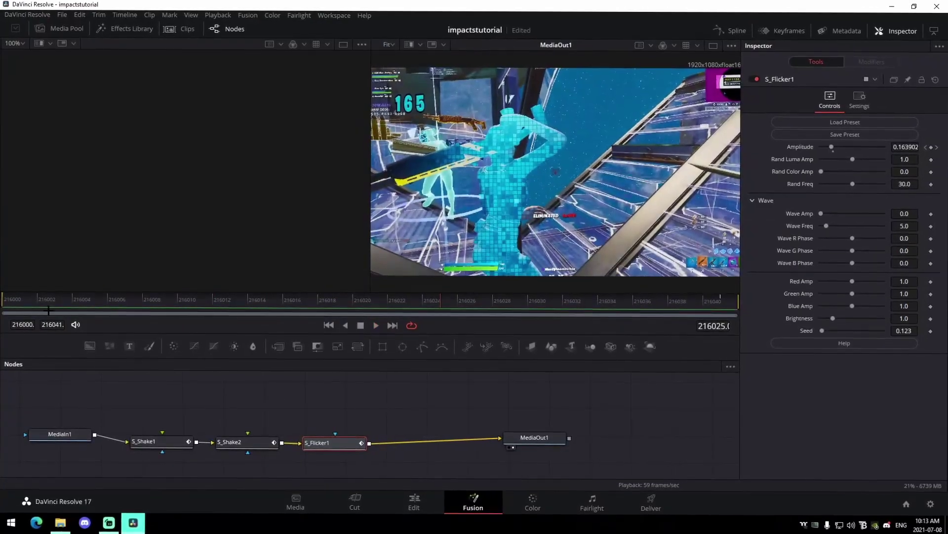
key(space)
Move MediaOut1 farther along and insert a BCC Fast Lens Blur node between S_Flicker1 and MediaOut1.
drag(542, 441, 592, 439)
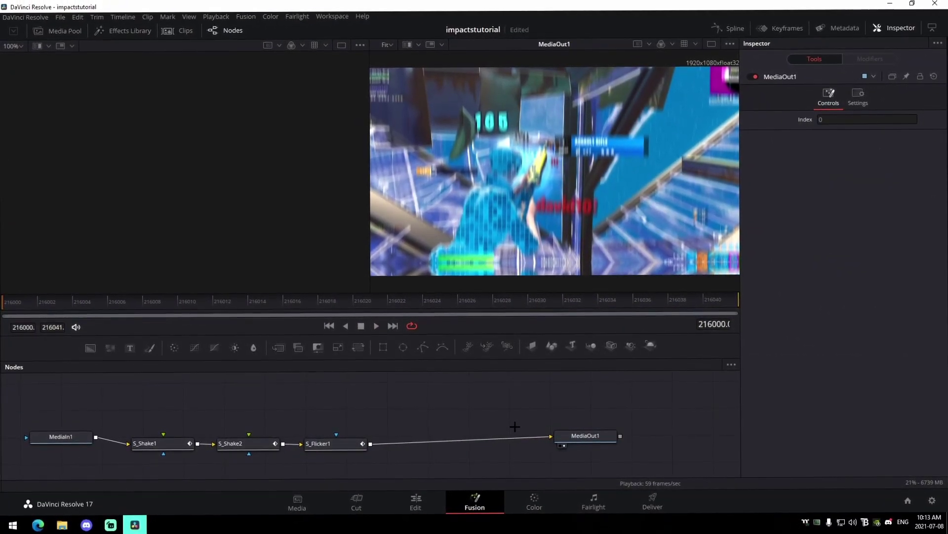
key(shift+space)
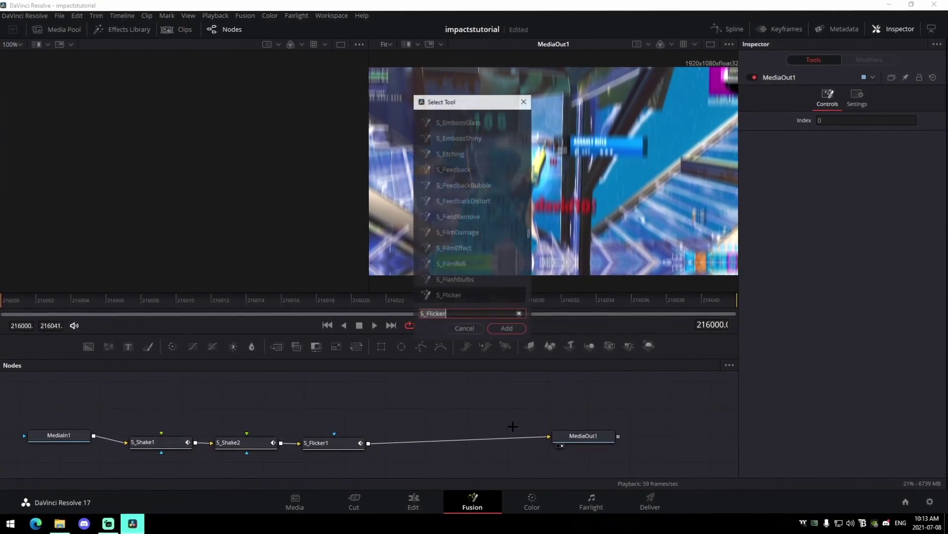
text(bcc)
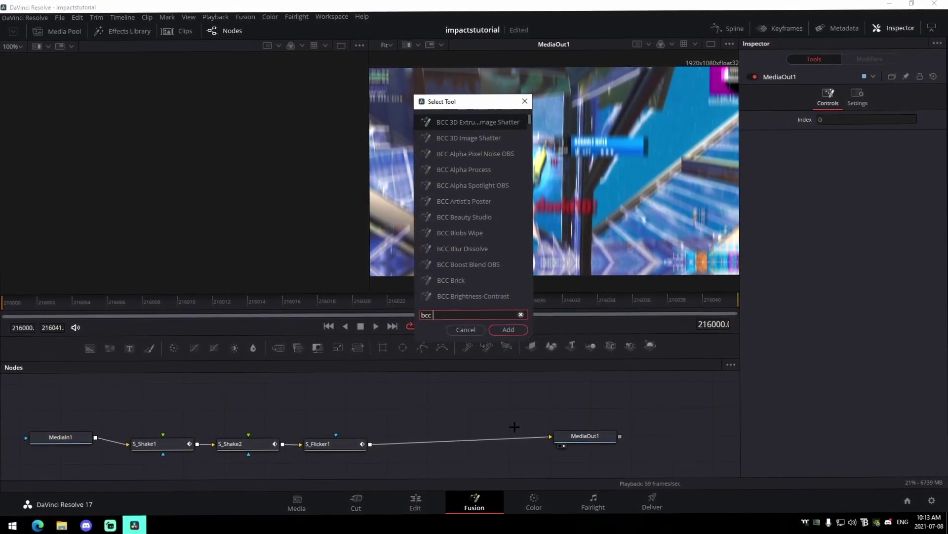
text( fas)
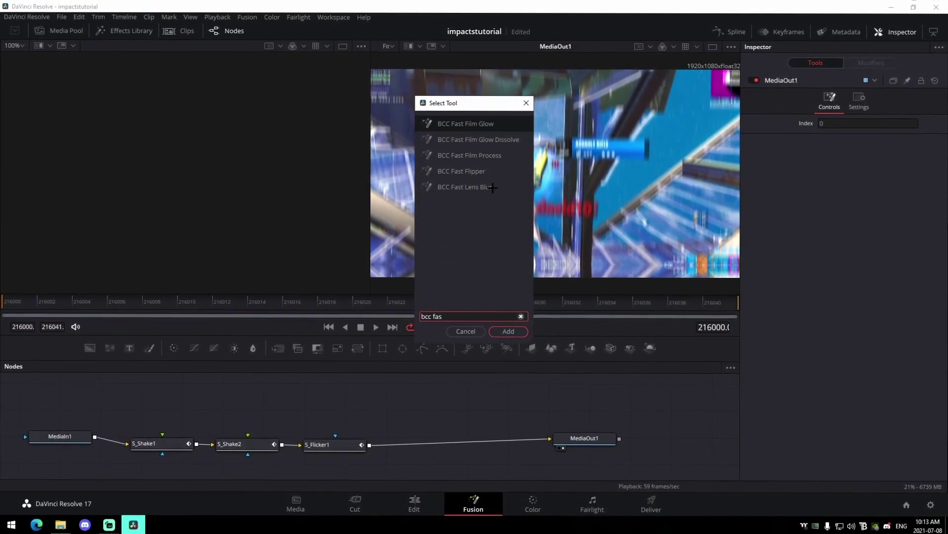
click(465, 186)
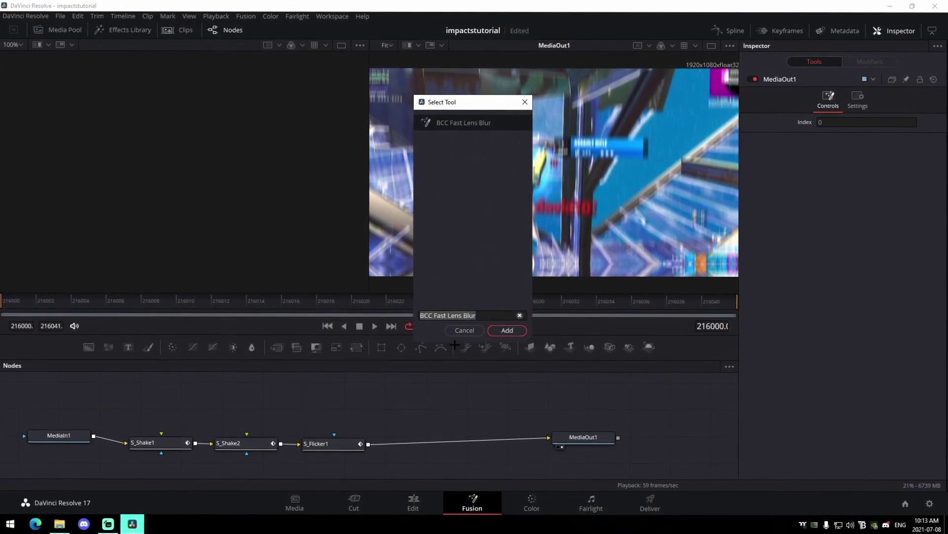
click(508, 330)
drag(519, 417, 427, 443)
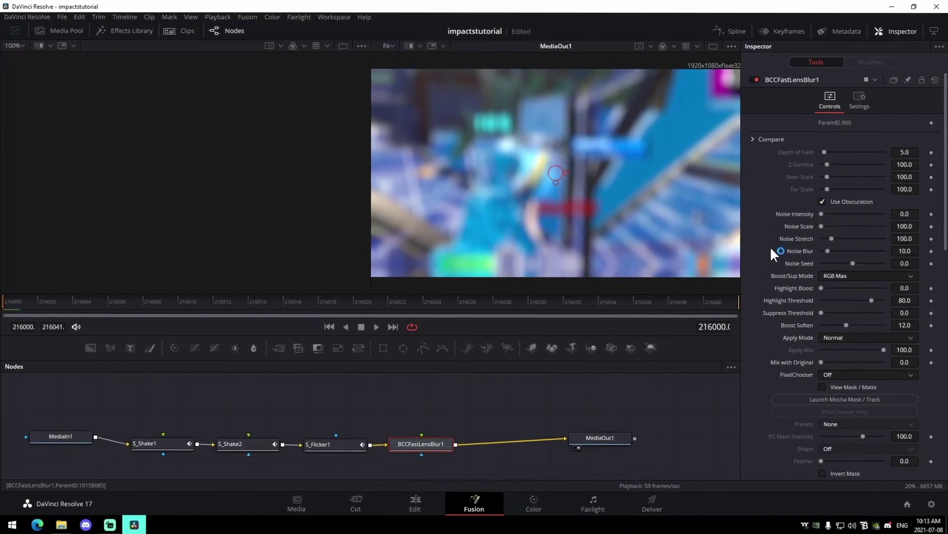
Expand the lens blur's Compare, Iris, Z Map, Noise, Highlights, Post and PixelChooser parameter groups.
click(761, 138)
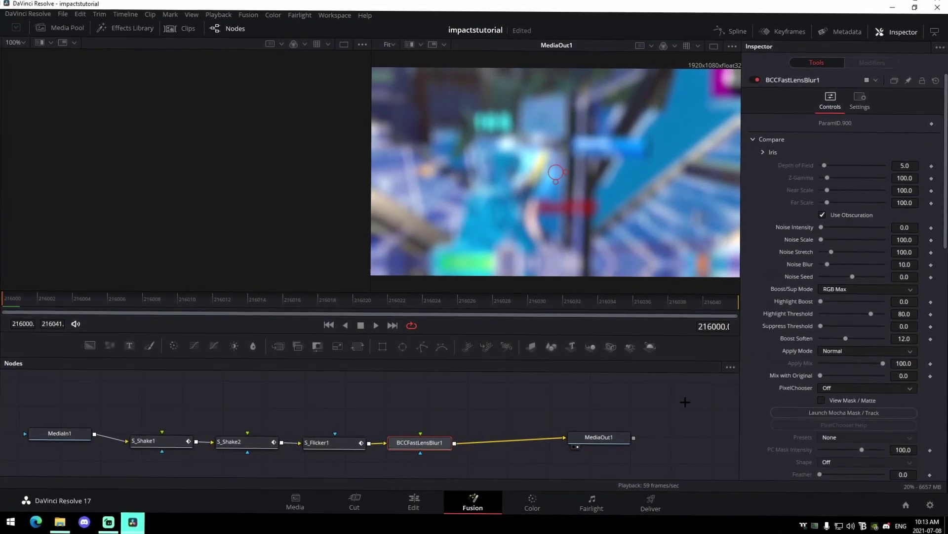
click(764, 151)
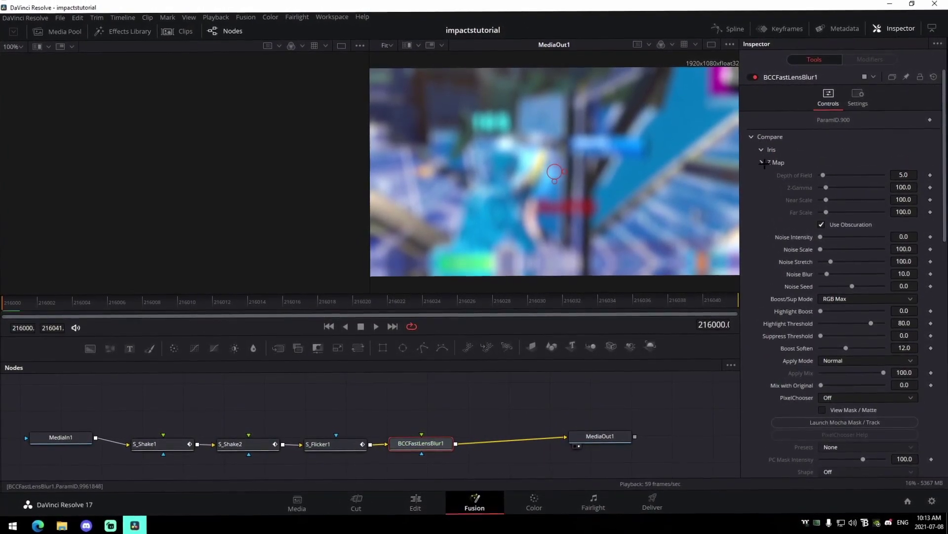
click(761, 175)
click(753, 192)
click(761, 205)
click(762, 218)
click(762, 235)
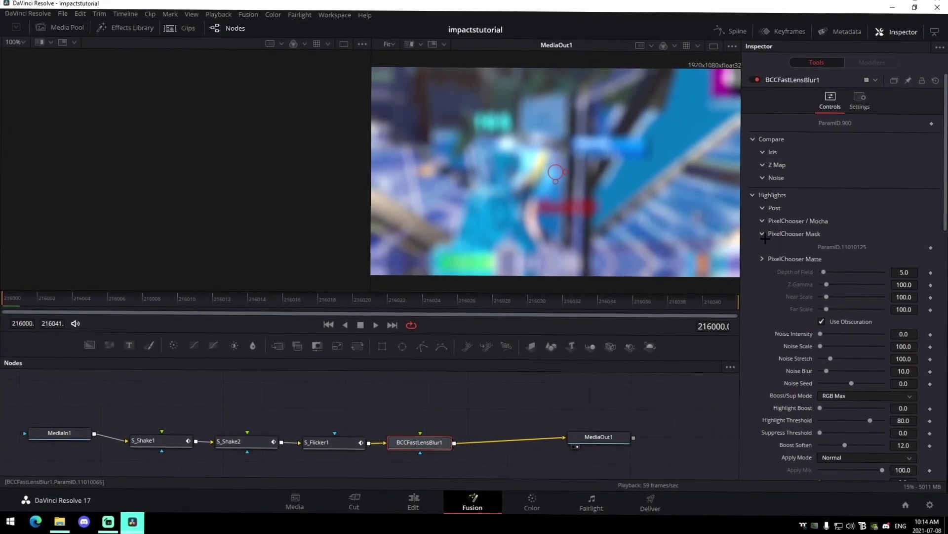
click(761, 260)
scroll(840, 306, down, 2)
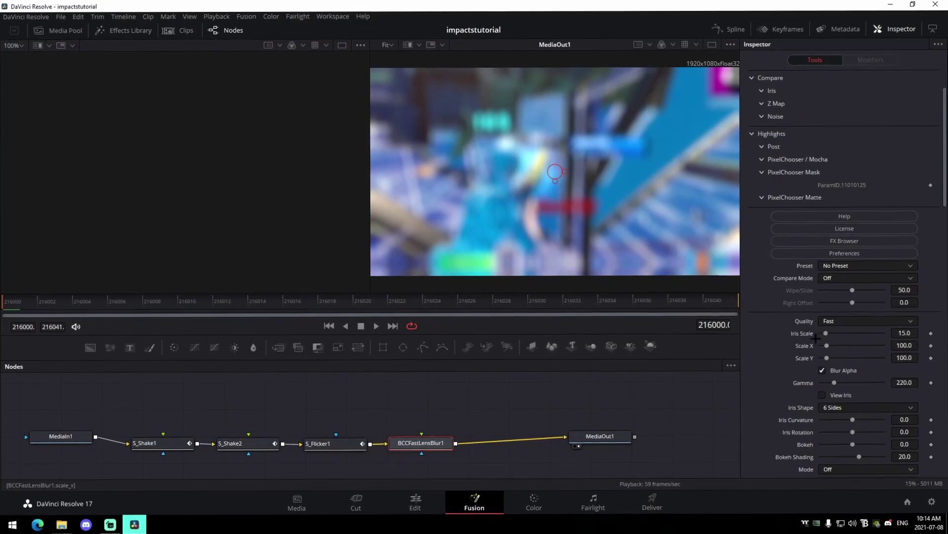
Set the lens blur's Iris Scale to 9, Gamma to 500 and Quality to Sharper, animate Iris Scale, and play back.
double_click(904, 334)
text(9)
key(Tab)
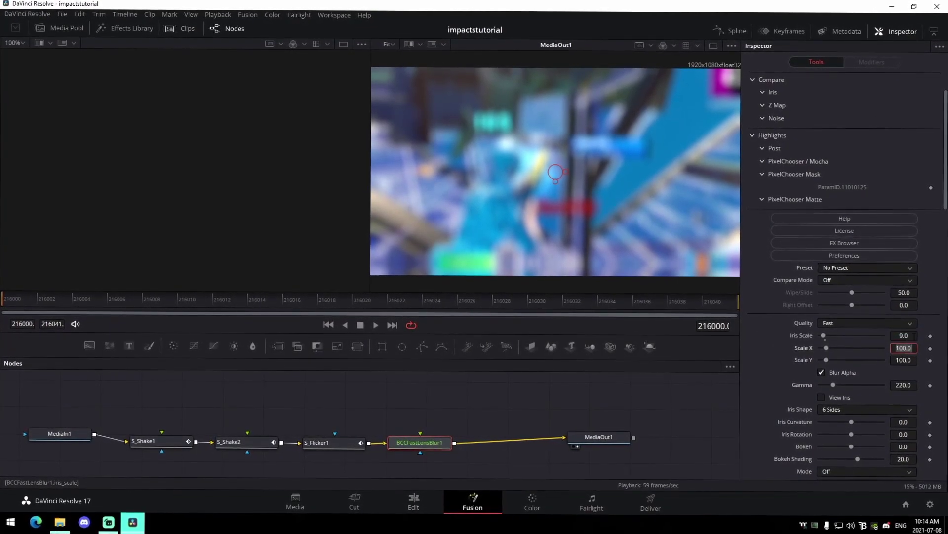
key(Tab)
key(Tab)
text(500)
key(Tab)
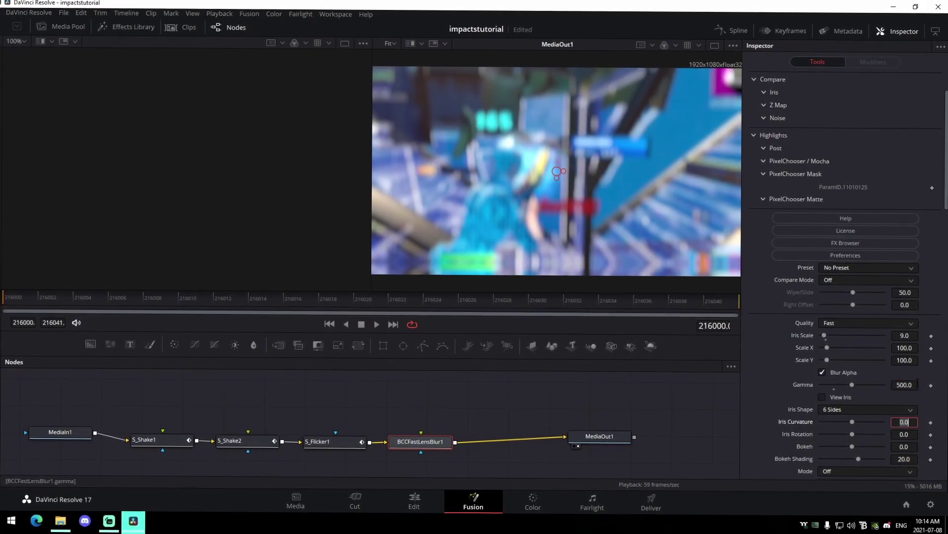
click(769, 385)
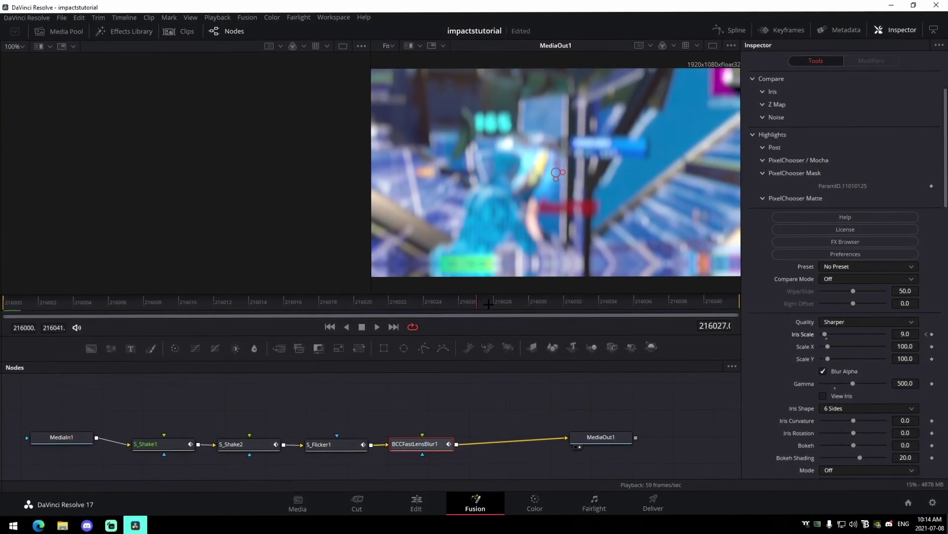
key(space)
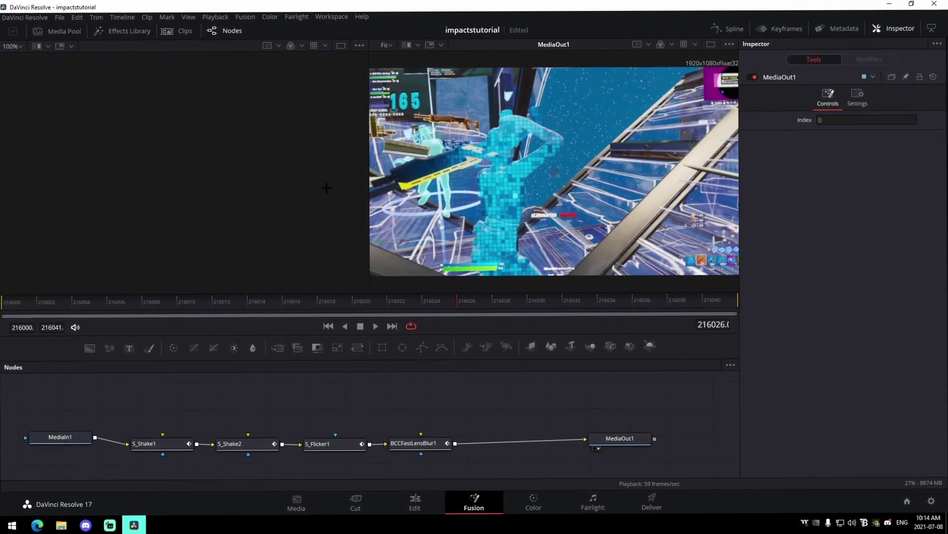
Replace the lens blur node with S_DistortRGB before MediaOut1 and set its Amount to 0.1.
click(410, 442)
key(Delete)
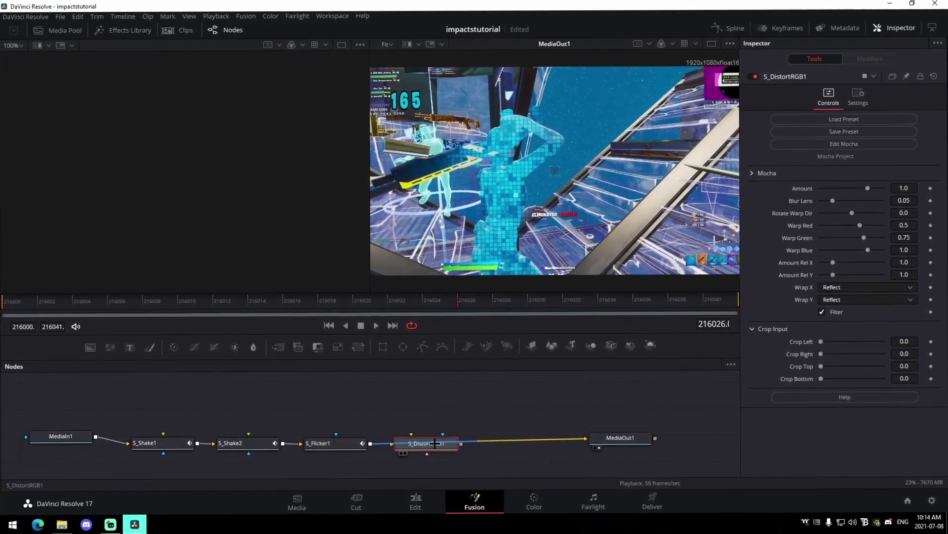
click(903, 188)
text(.05)
key(Return)
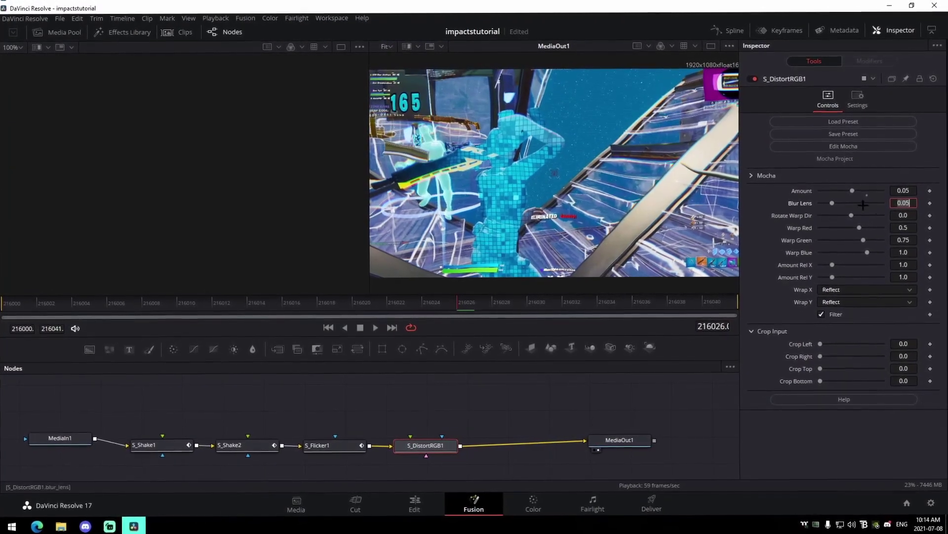
double_click(907, 192)
text(.1)
key(Tab)
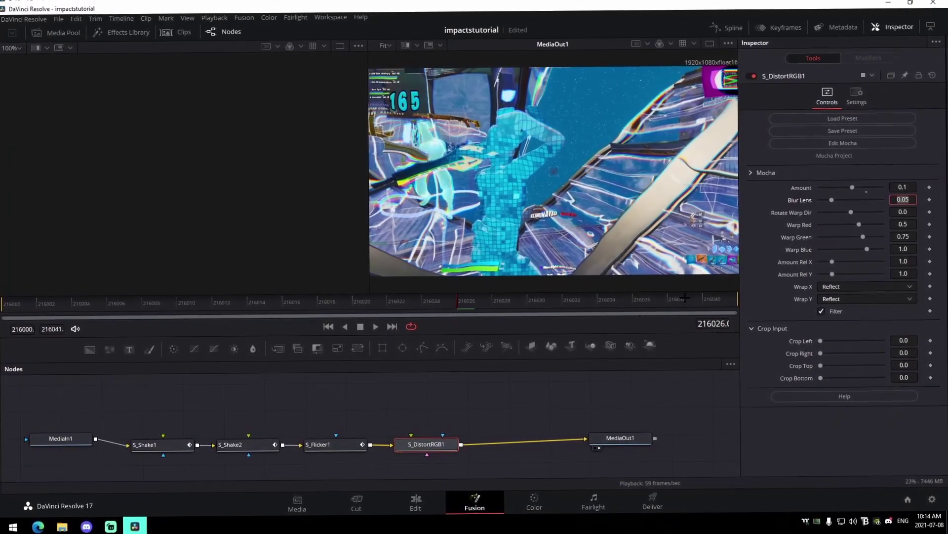
Keyframe the RGB distortion Amount to fade out from 0.1 toward the last frame and play back.
click(931, 186)
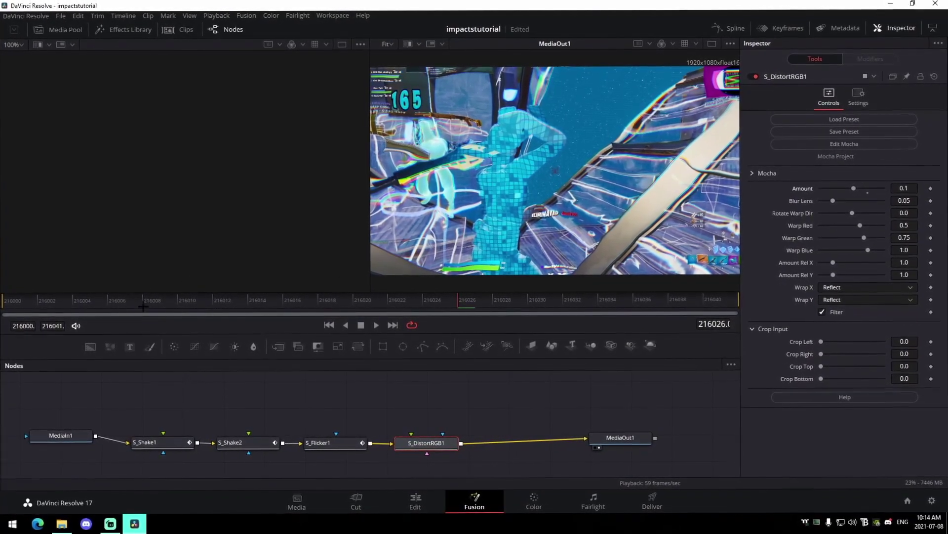
click(932, 190)
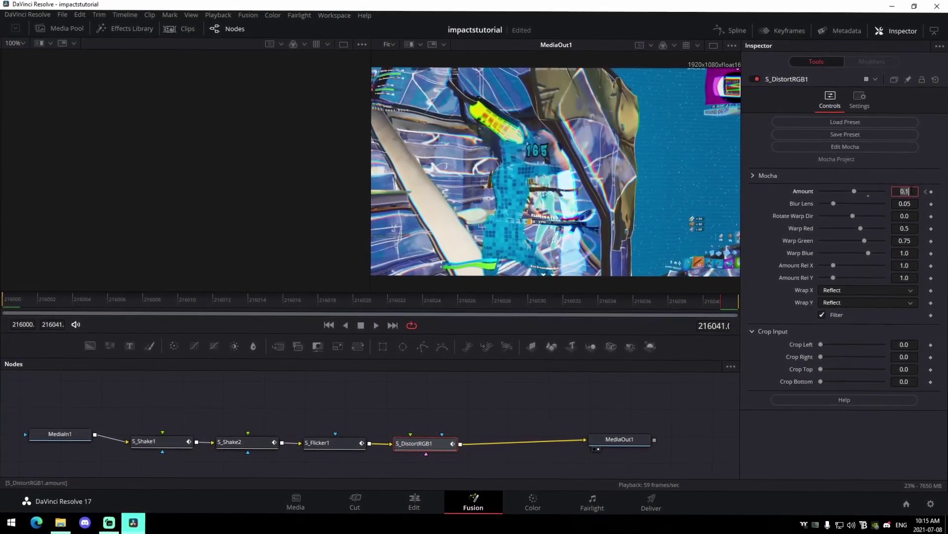
key(space)
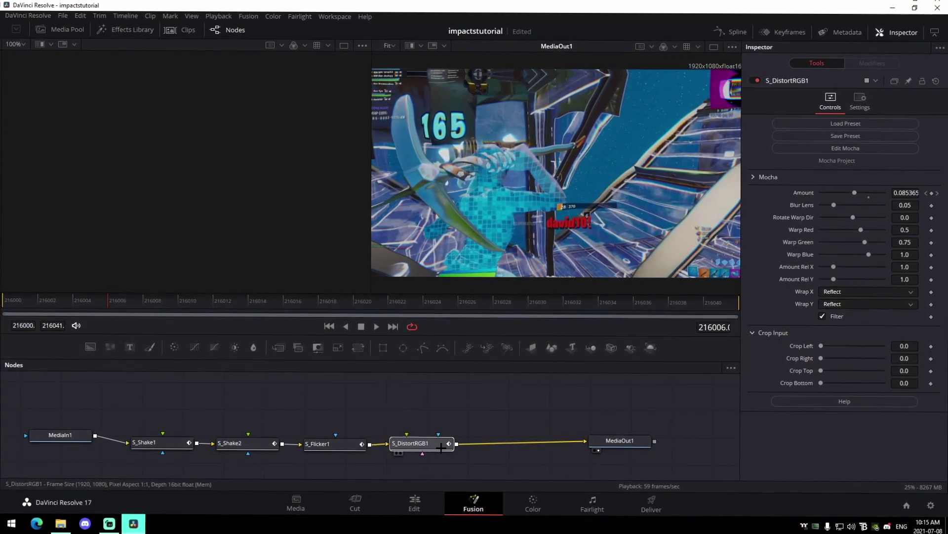
Shift MediaOut1 away and replace S_DistortRGB1 with an S_Glow node between S_Flicker1 and MediaOut1.
click(614, 441)
drag(118, 397, 412, 420)
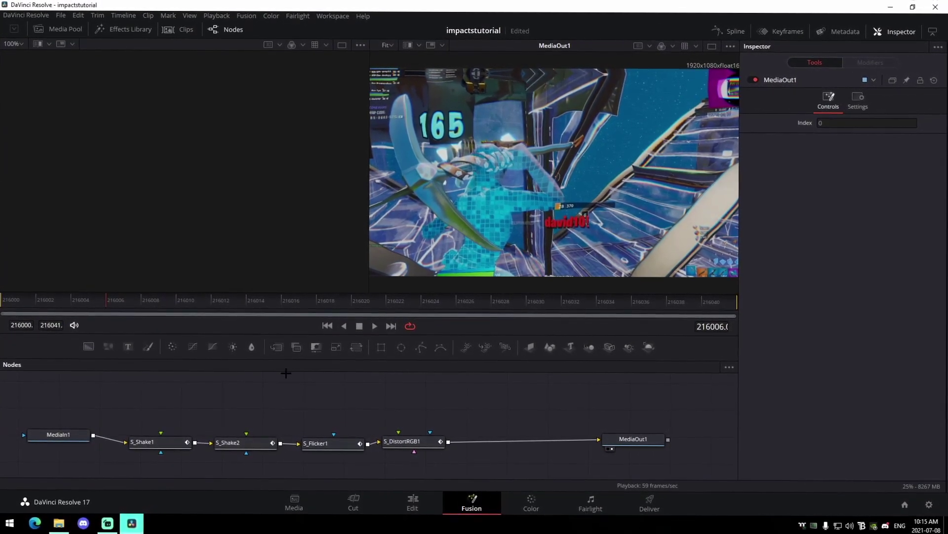
click(408, 440)
key(Delete)
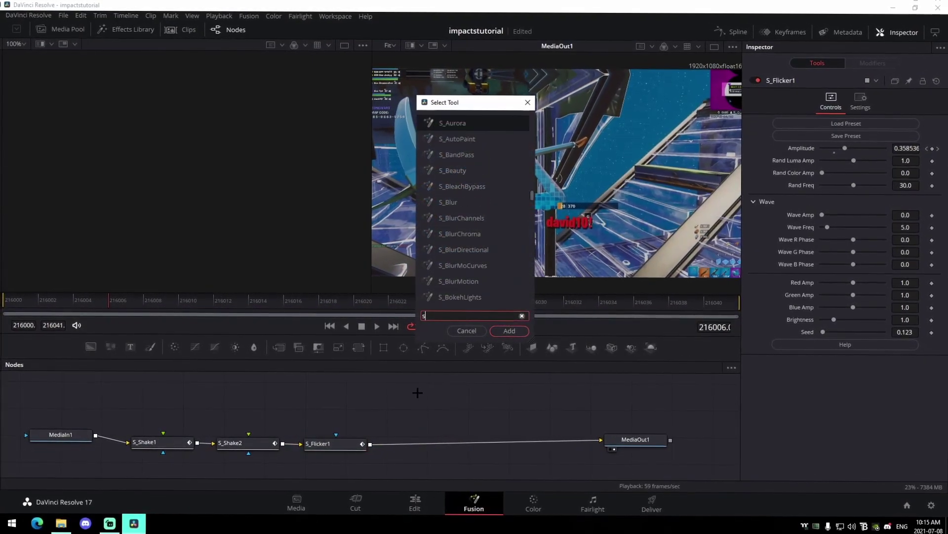
key(Return)
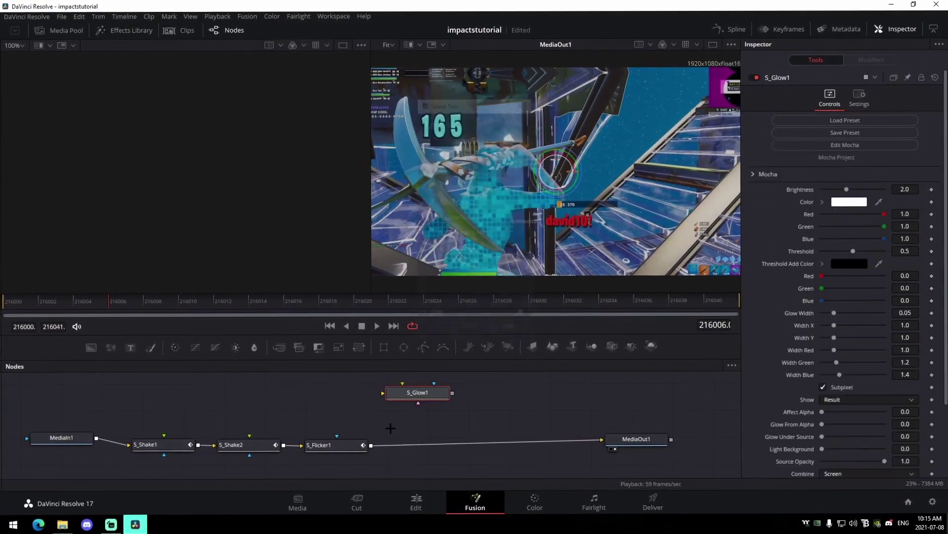
drag(428, 393, 450, 443)
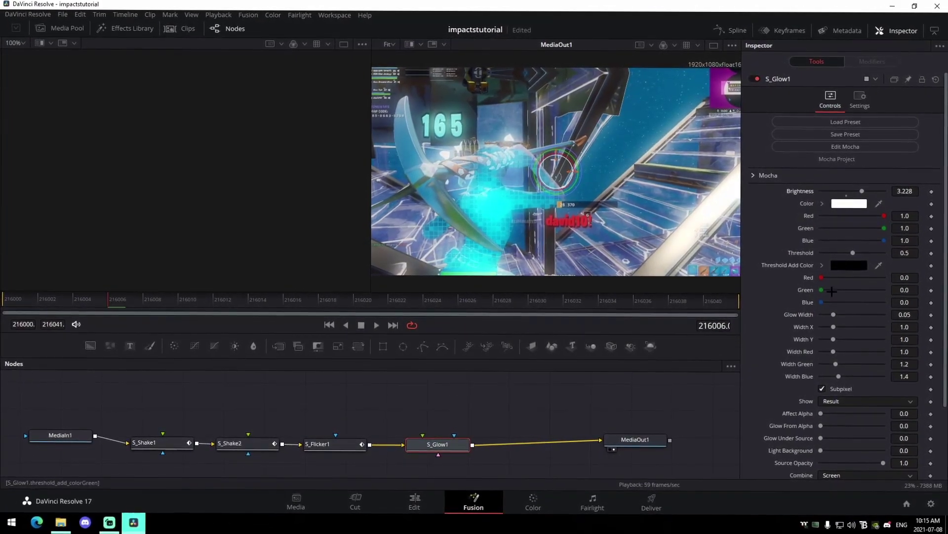
Set the glow's Brightness to 3.228, Threshold to 0.433, Glow Width to 0.0866 and Color to #f457ff, and return to the first frame.
drag(851, 253, 847, 252)
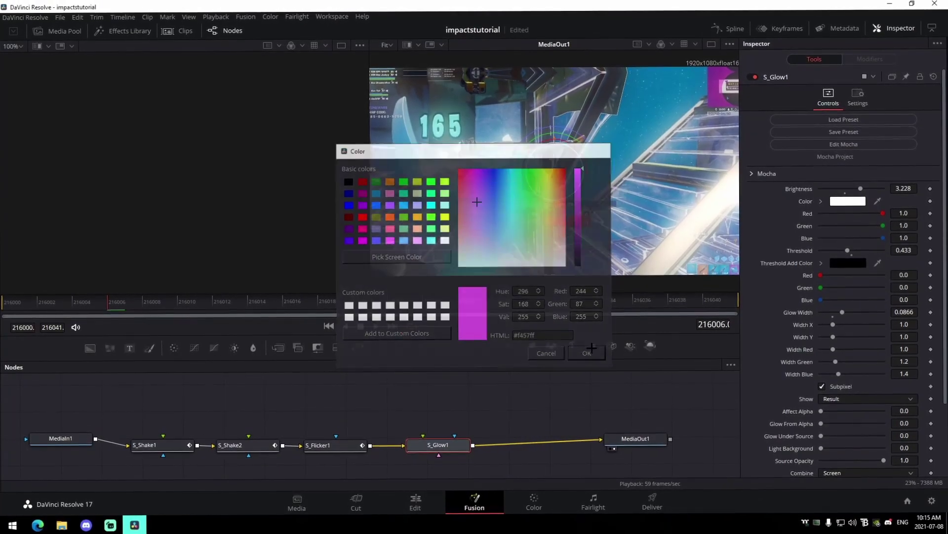
drag(114, 311, 5, 311)
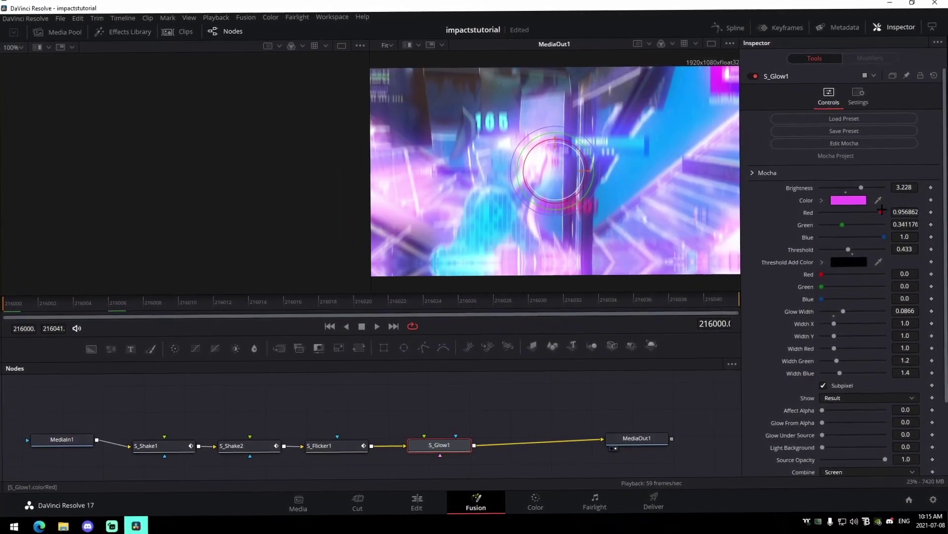
Play back the animated glow and delete the S_Glow1 node from the chain.
key(space)
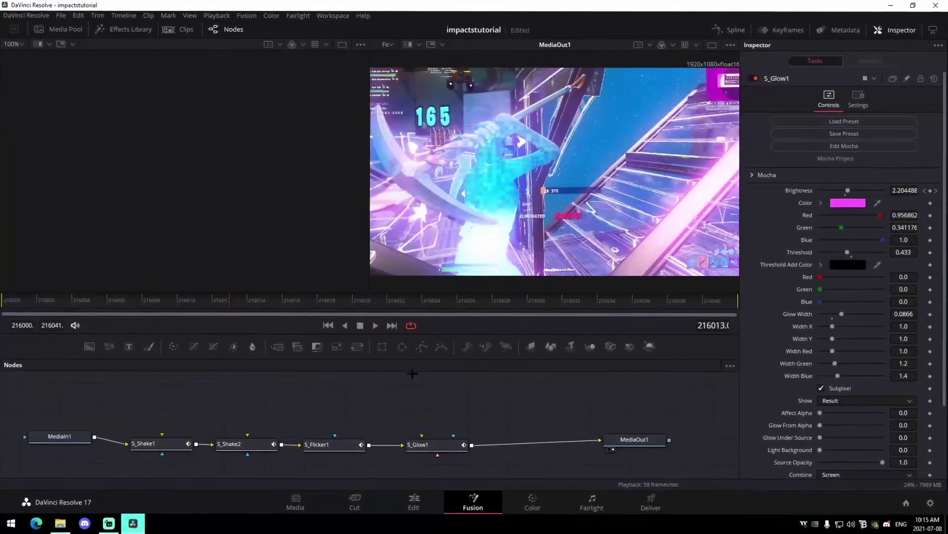
click(232, 443)
click(167, 445)
scroll(785, 365, down, 3)
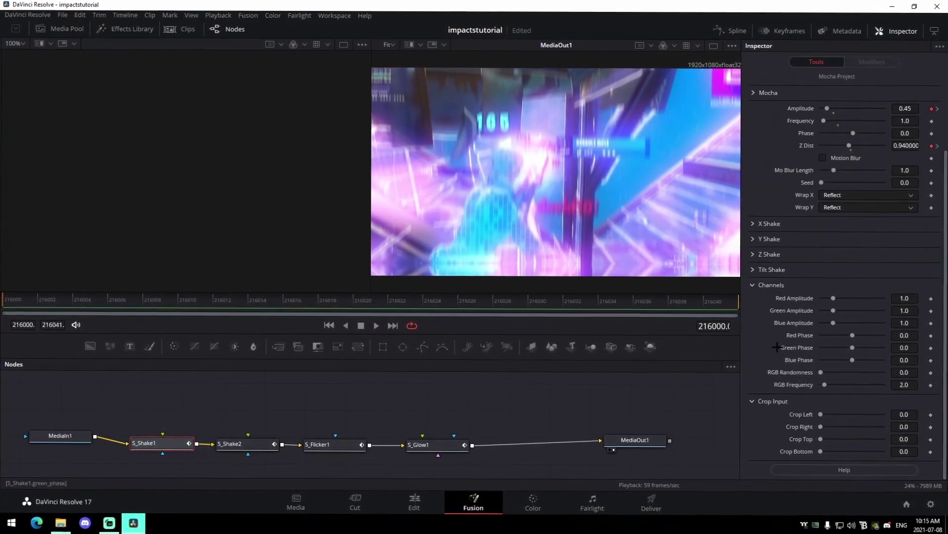
click(418, 445)
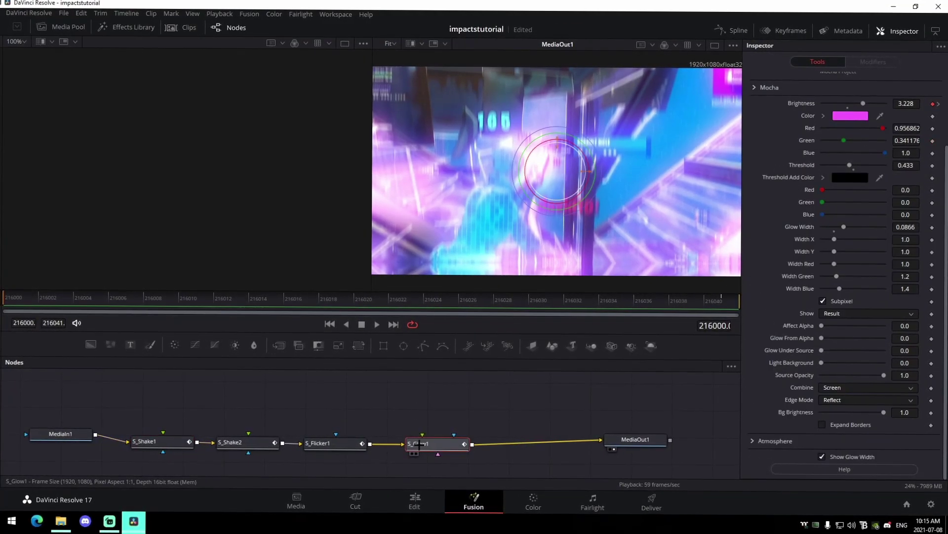
key(Delete)
Set the Red Amplitude of the S_Shake1 node to 2 and play back the result.
click(158, 441)
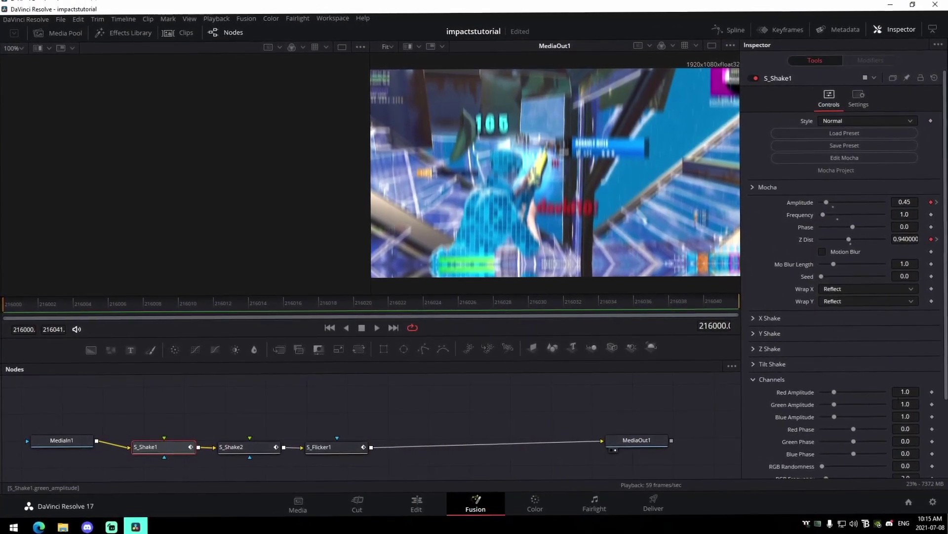
click(905, 391)
text(2)
key(Return)
key(space)
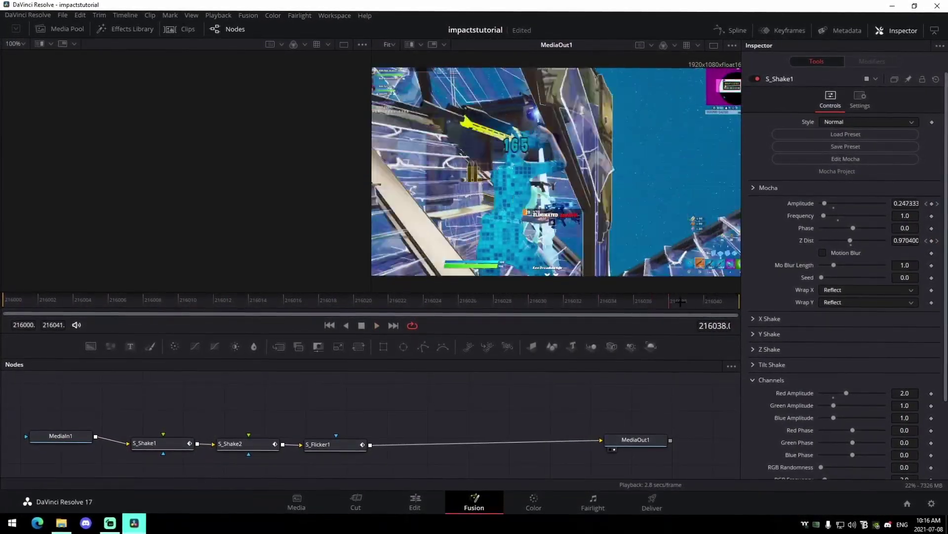
Search the Fusion tools for s_glow.
key(shift+space)
text(s_glow)
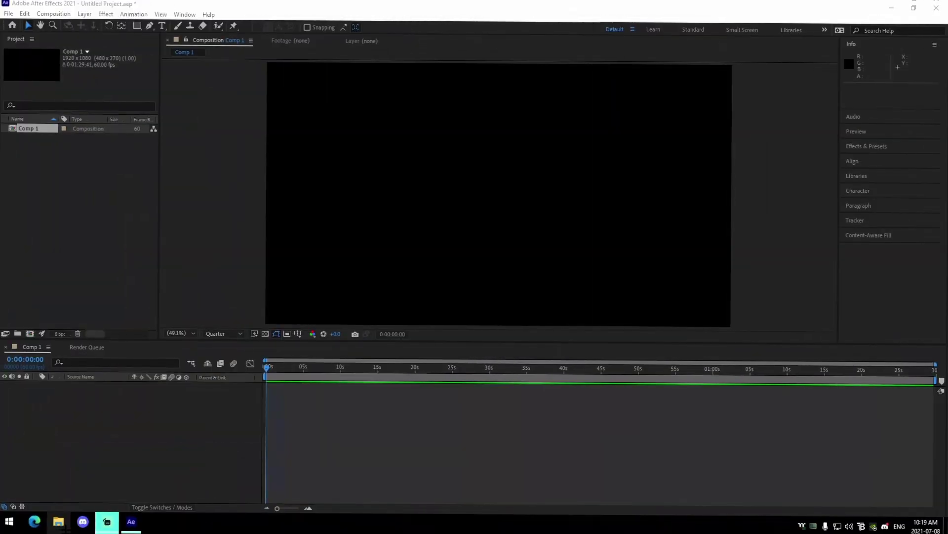
Working in After Effects, find the song matching "ronaldo" in the Music folder and add it to the Comp 1 timeline.
click(61, 522)
scroll(372, 404, down, 3)
click(377, 313)
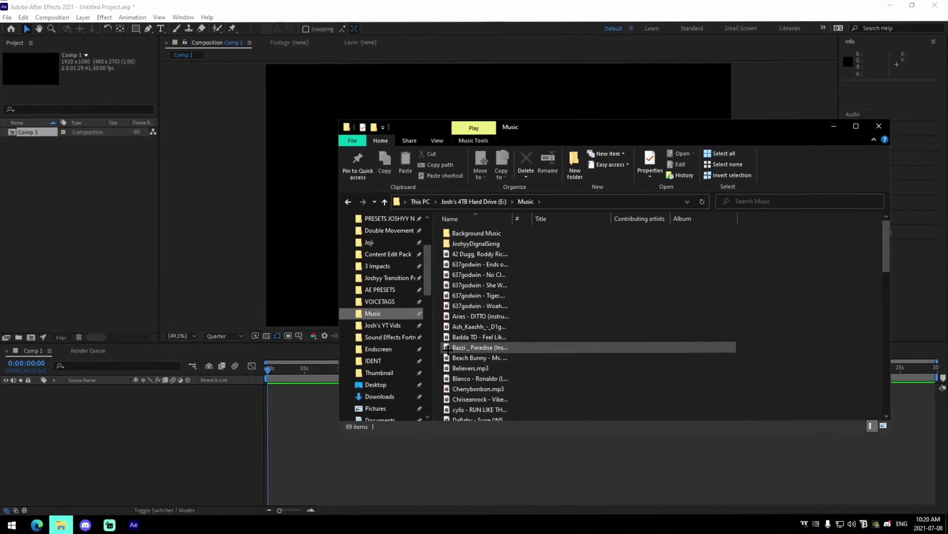
scroll(447, 349, down, 5)
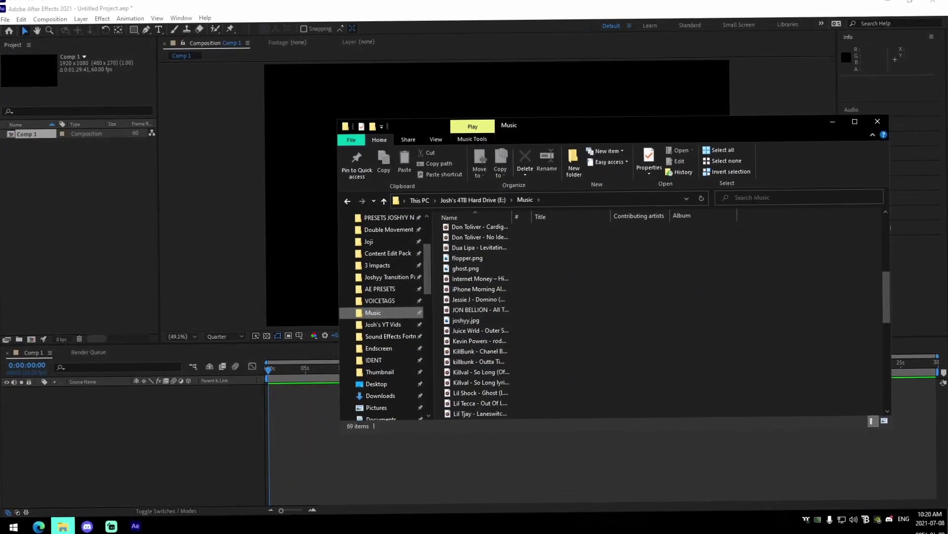
text(ronaldo)
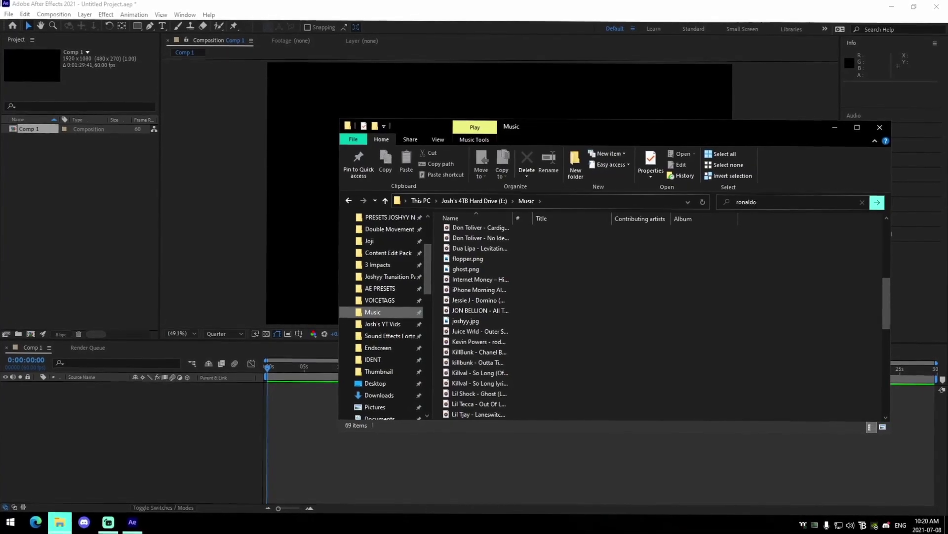
drag(506, 239, 306, 440)
Reveal the song's waveform, play it to find the beat drop and add a layer marker at 0:00:19:16.
key(l)
key(l)
click(299, 455)
key(space)
key(space)
key(equal)
key(space)
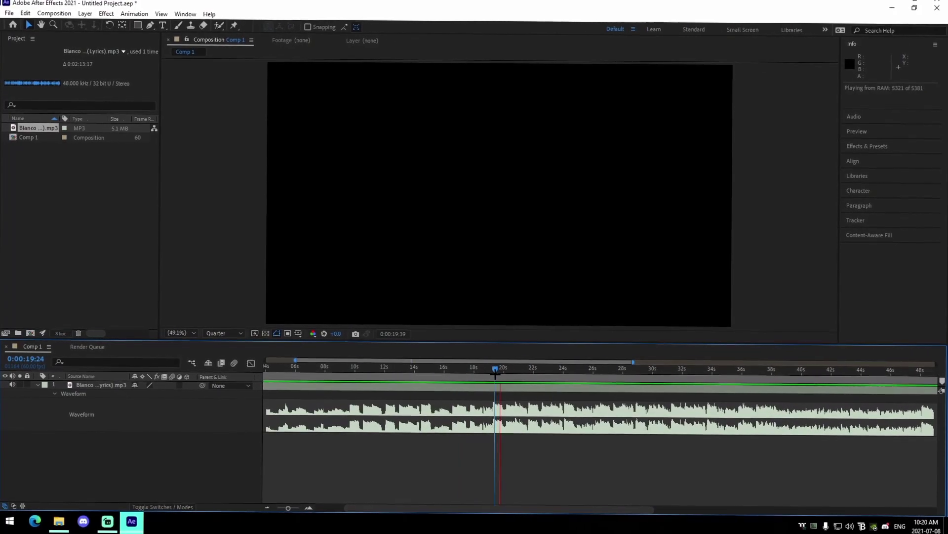
drag(497, 370, 494, 371)
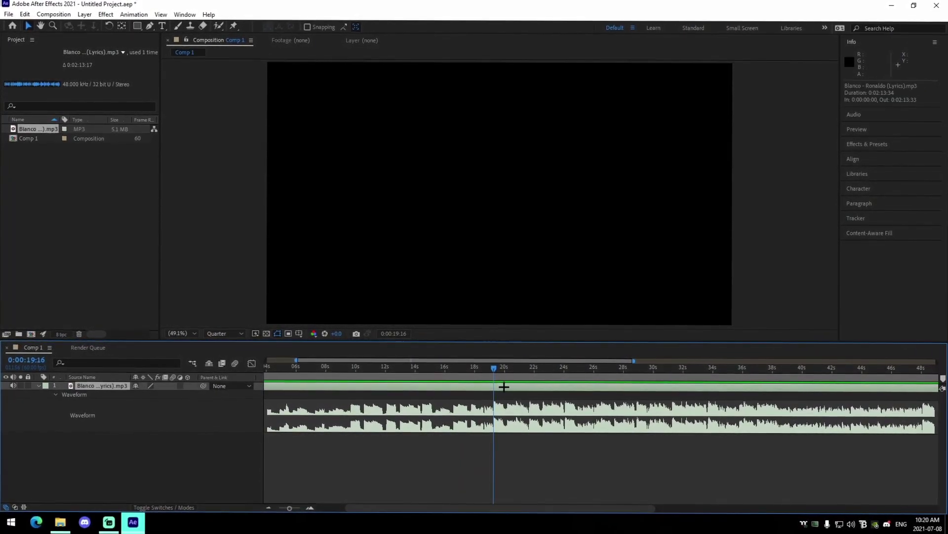
key(KP_Multiply)
Cut the song's intro so it starts at the beginning of the composition with the drop marker at 0:00:03:52.
key(minus)
mouse_move(268, 388)
mouse_down()
mouse_move(399, 388)
mouse_move(284, 395)
mouse_move(301, 376)
mouse_up()
click(311, 376)
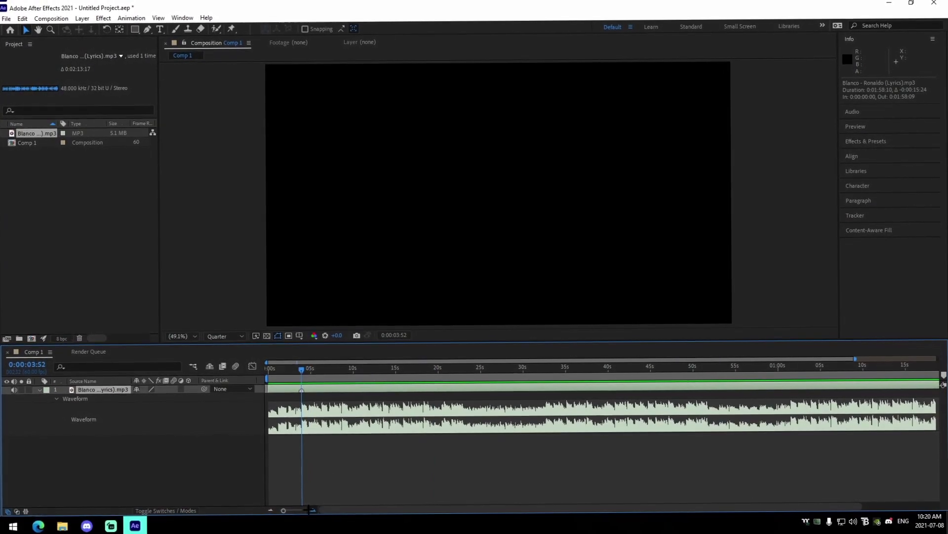
Mark the next beat at about 4.5 seconds and trim the end of the song at 0:00:05:18.
click(311, 509)
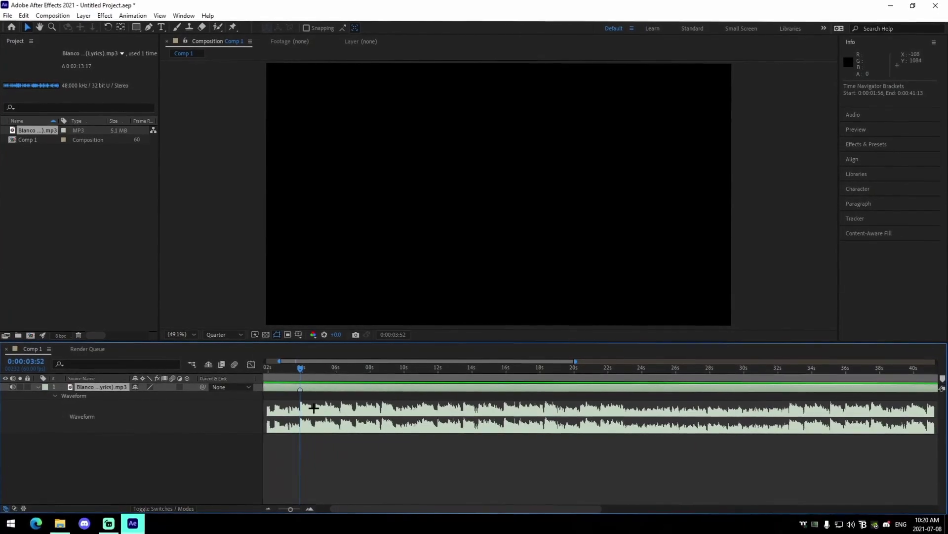
key(space)
click(310, 376)
key(KP_Multiply)
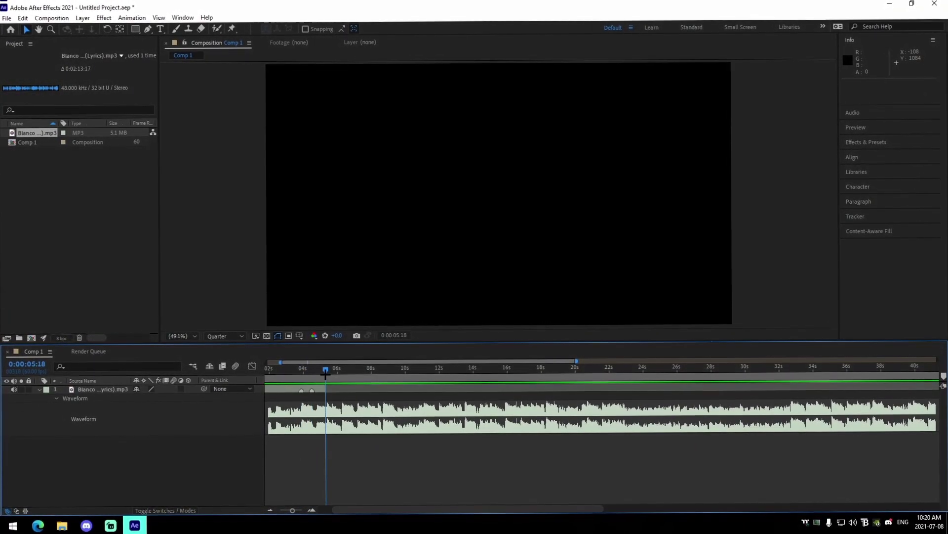
Return the playhead to the first beat marker at 0:00:03:52 and collapse the song's waveform.
click(299, 372)
click(316, 390)
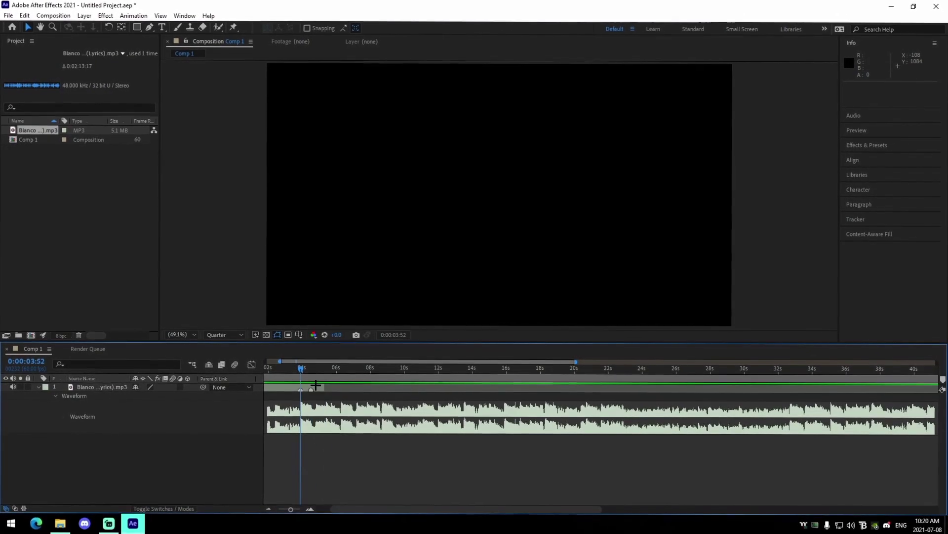
key(l)
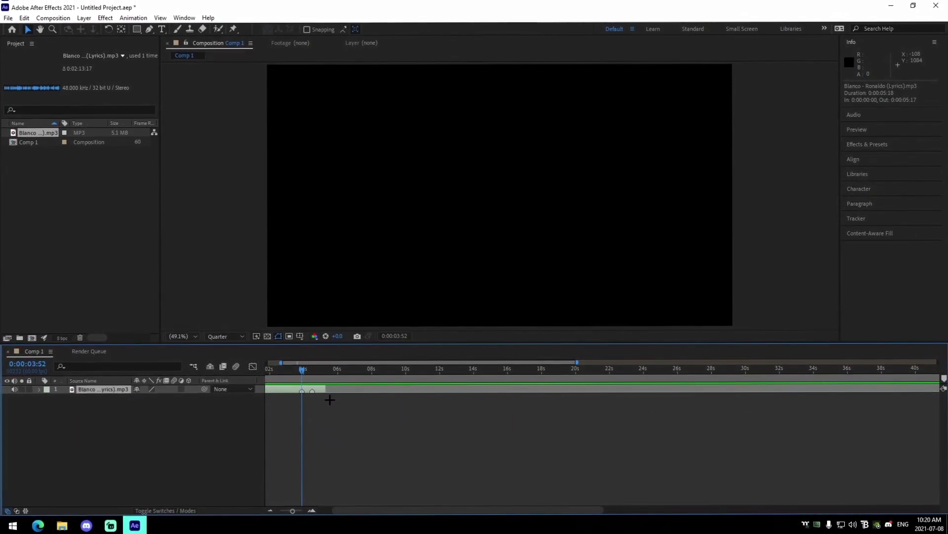
scroll(308, 475, up, 1)
scroll(308, 474, left, 3)
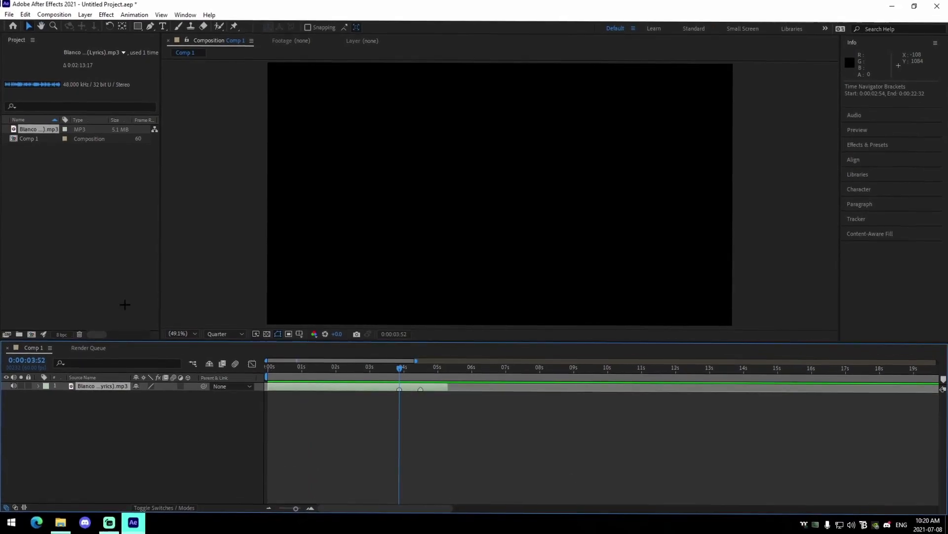
Add the 1-OPENEROMG.mp4 clip from the Clips July 5 folder to the timeline above the song.
key(alt+Tab)
scroll(395, 296, up, 5)
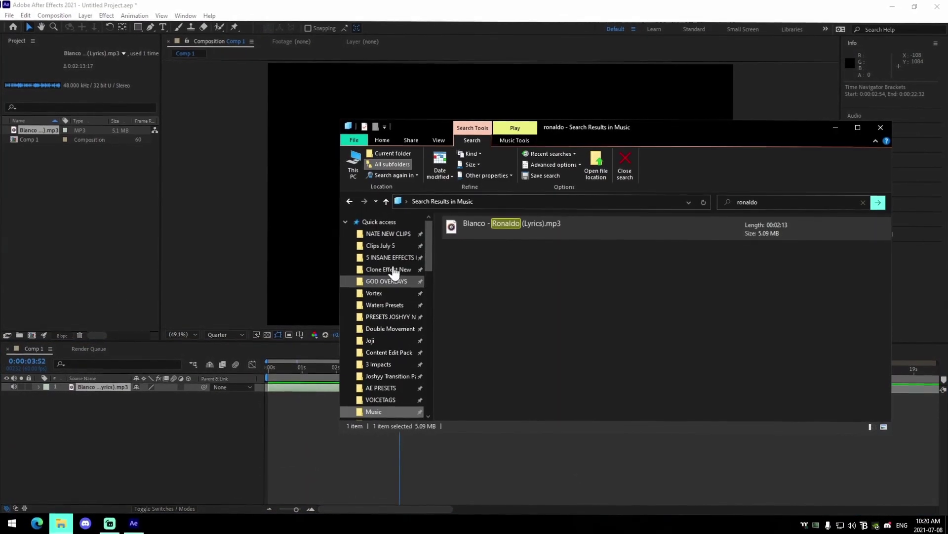
click(381, 245)
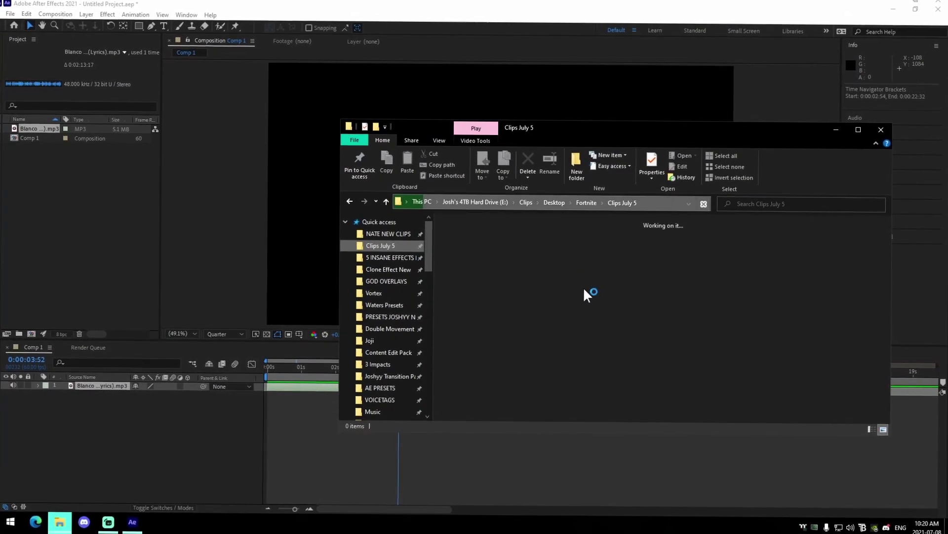
drag(632, 247, 414, 457)
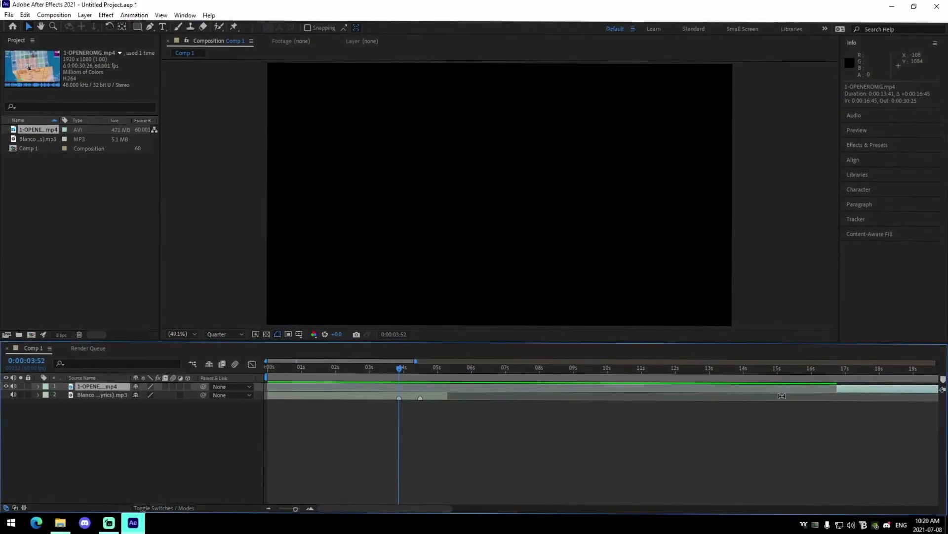
Align the clip from the composition start so the 165 hit lands on the first marker, trim its end to the second marker and preview.
drag(876, 387, 363, 388)
double_click(727, 388)
drag(298, 387, 332, 388)
drag(448, 388, 445, 387)
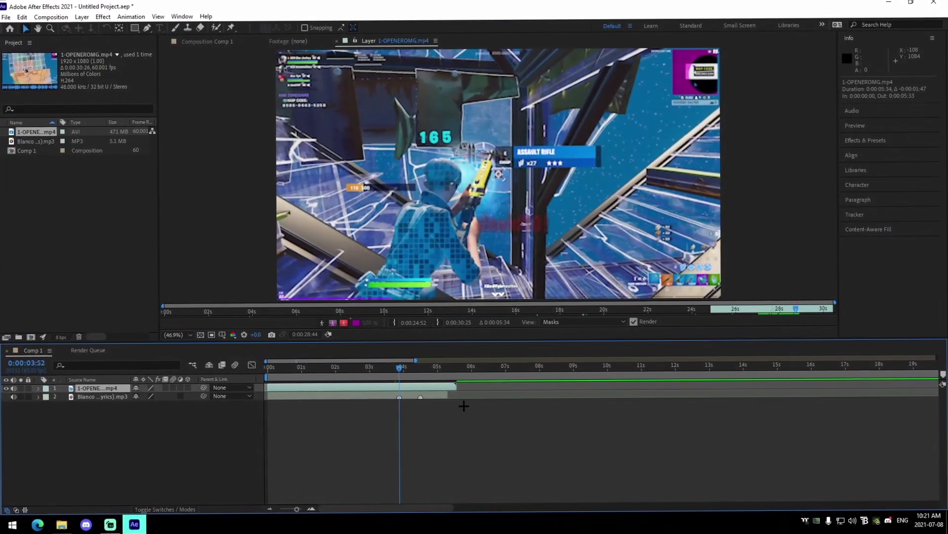
drag(458, 387, 335, 378)
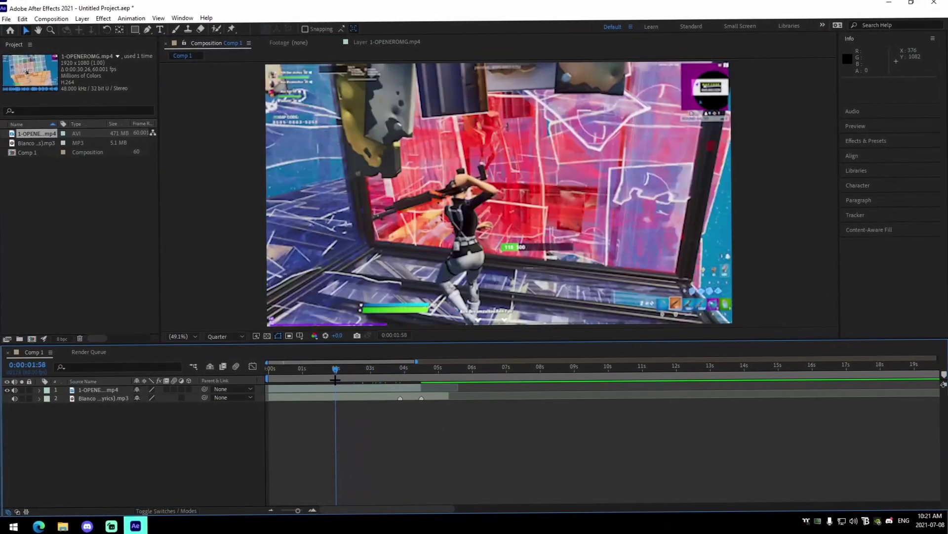
key(space)
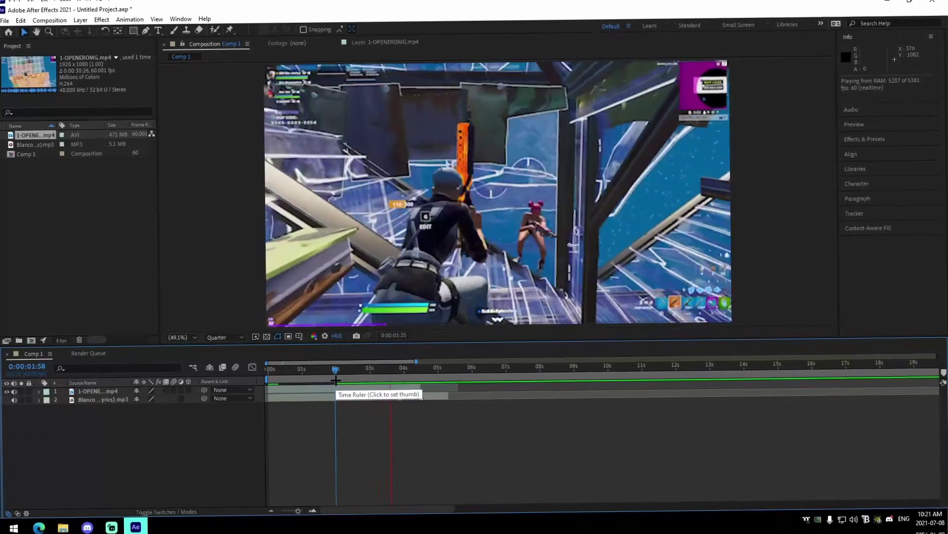
Apply a BCC Velocity Remap animation preset to the clip, place its keyframes slightly before the 0:00:03:52 marker and play back the result.
click(408, 391)
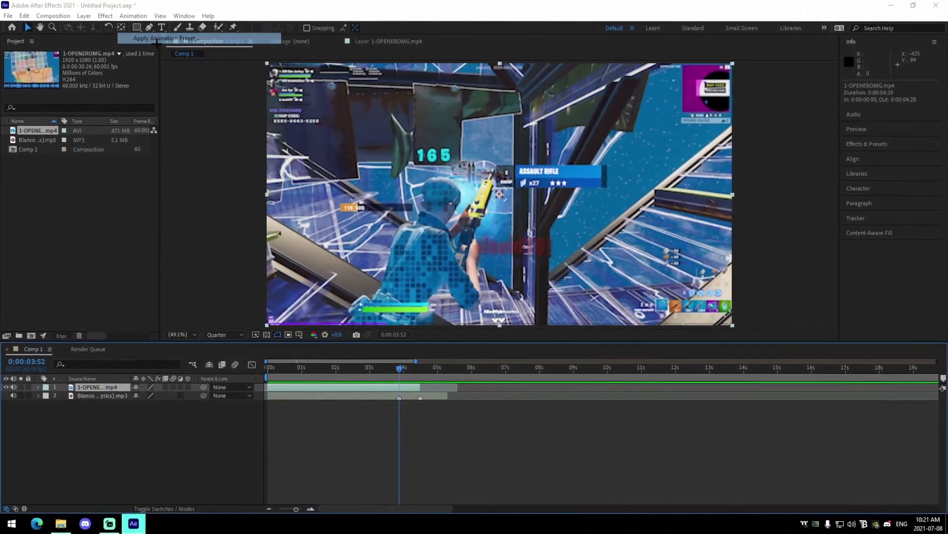
click(156, 38)
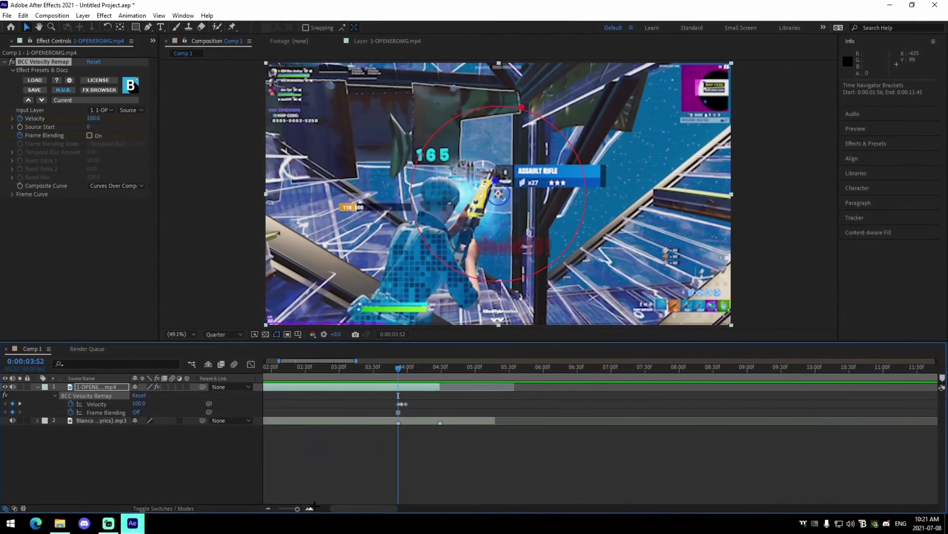
click(430, 456)
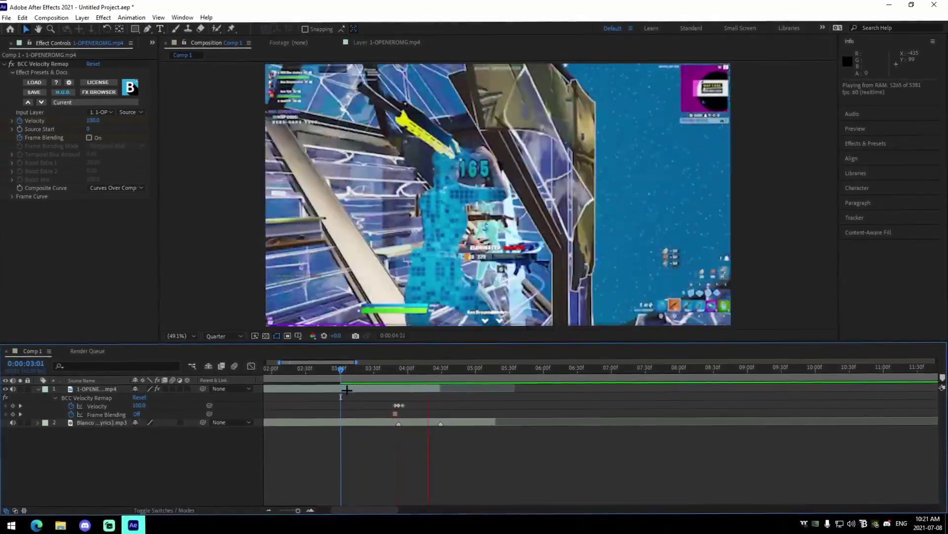
click(35, 389)
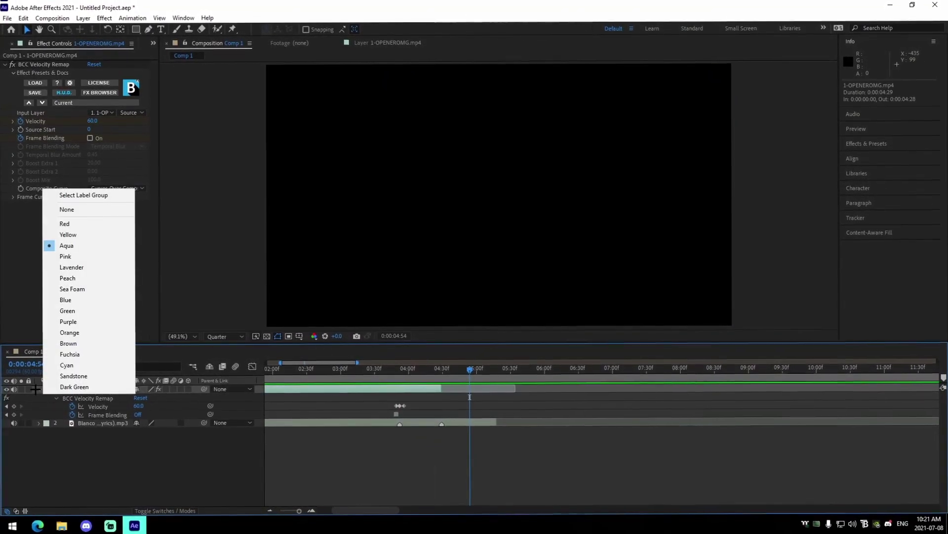
click(398, 372)
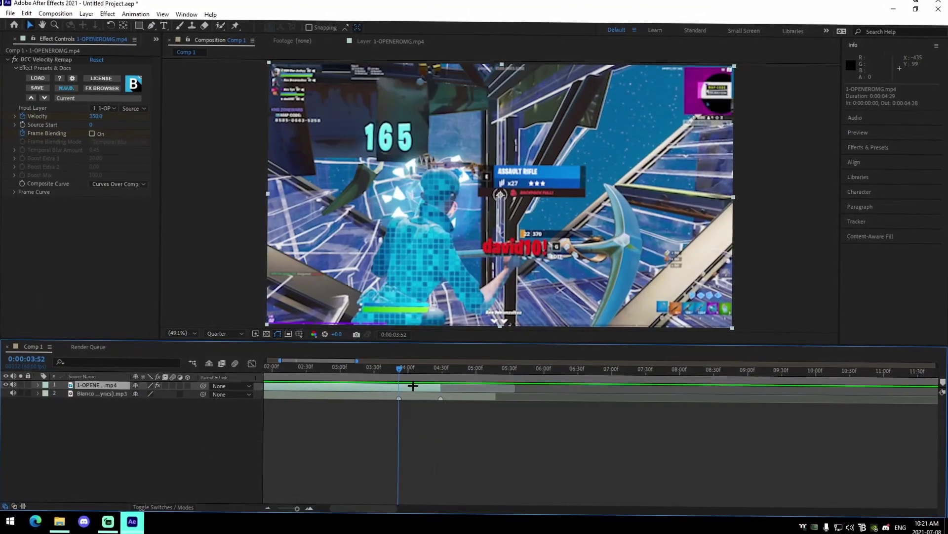